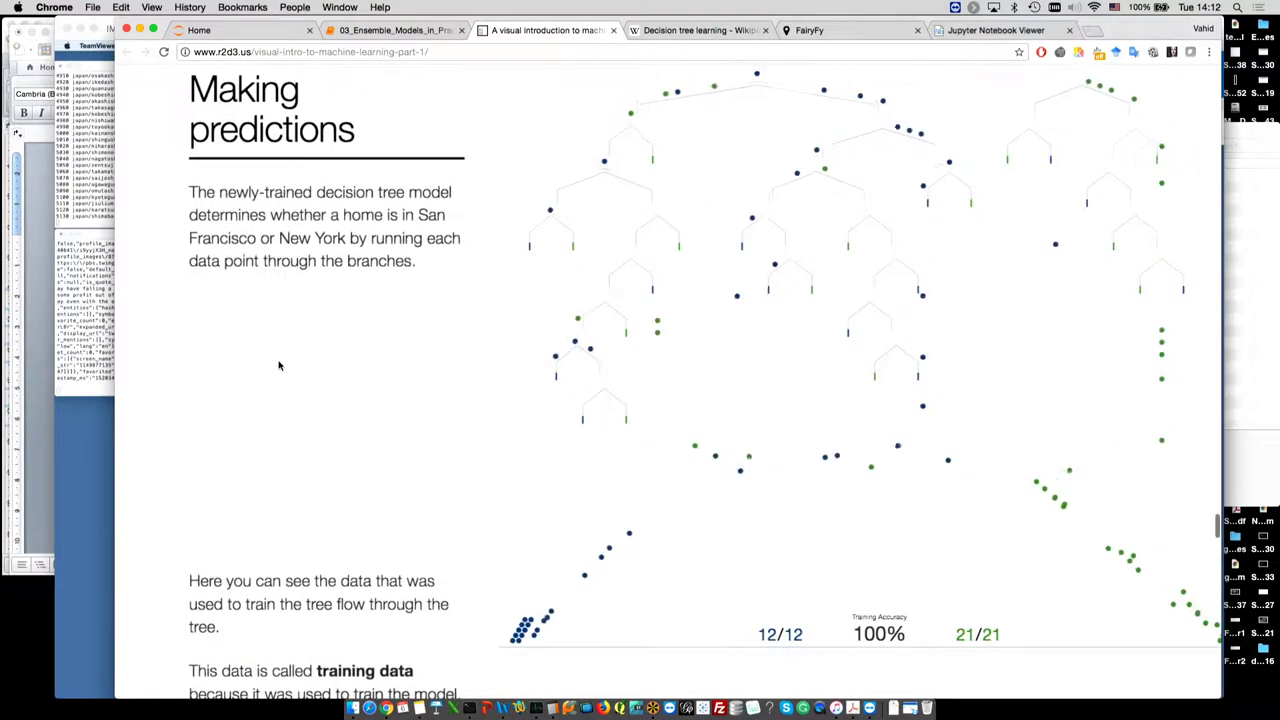
# - Read the visual introduction to machine learning from "Making predictions" down to the explanation of overfitting
pyautogui.scroll(-10, 279, 365)
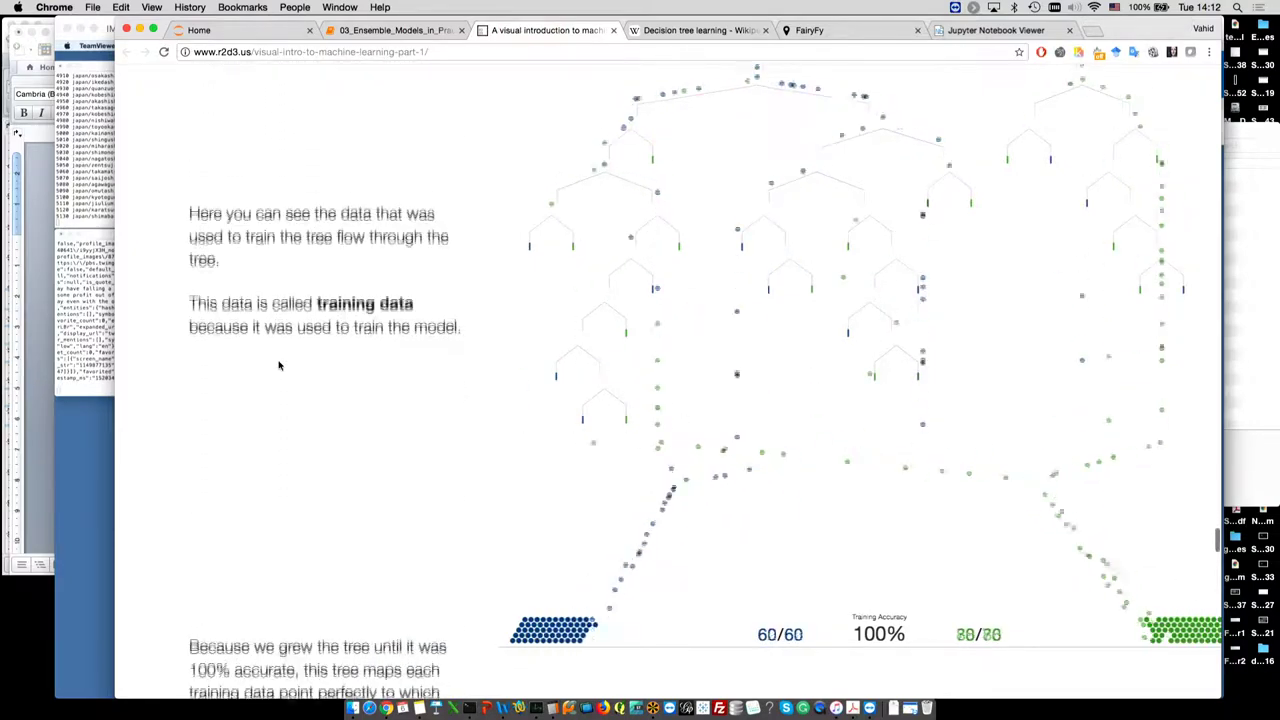
pyautogui.scroll(-1, 279, 365)
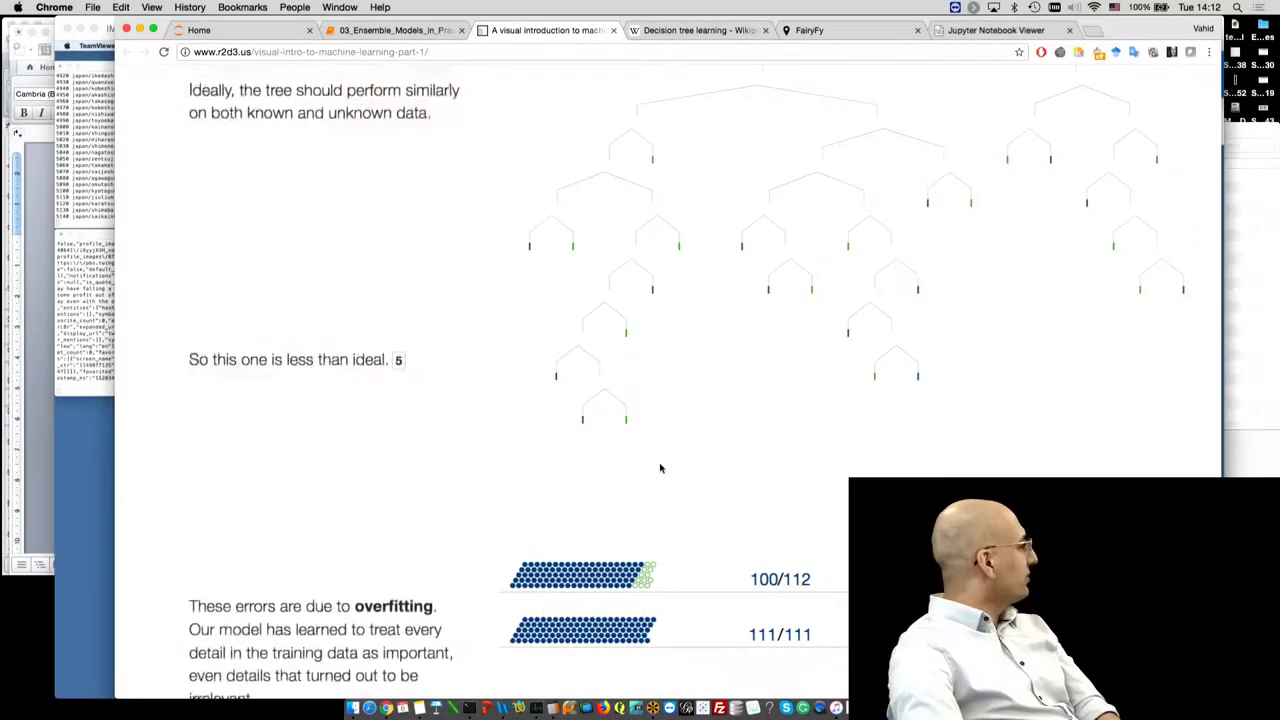
pyautogui.scroll(-1, 660, 468)
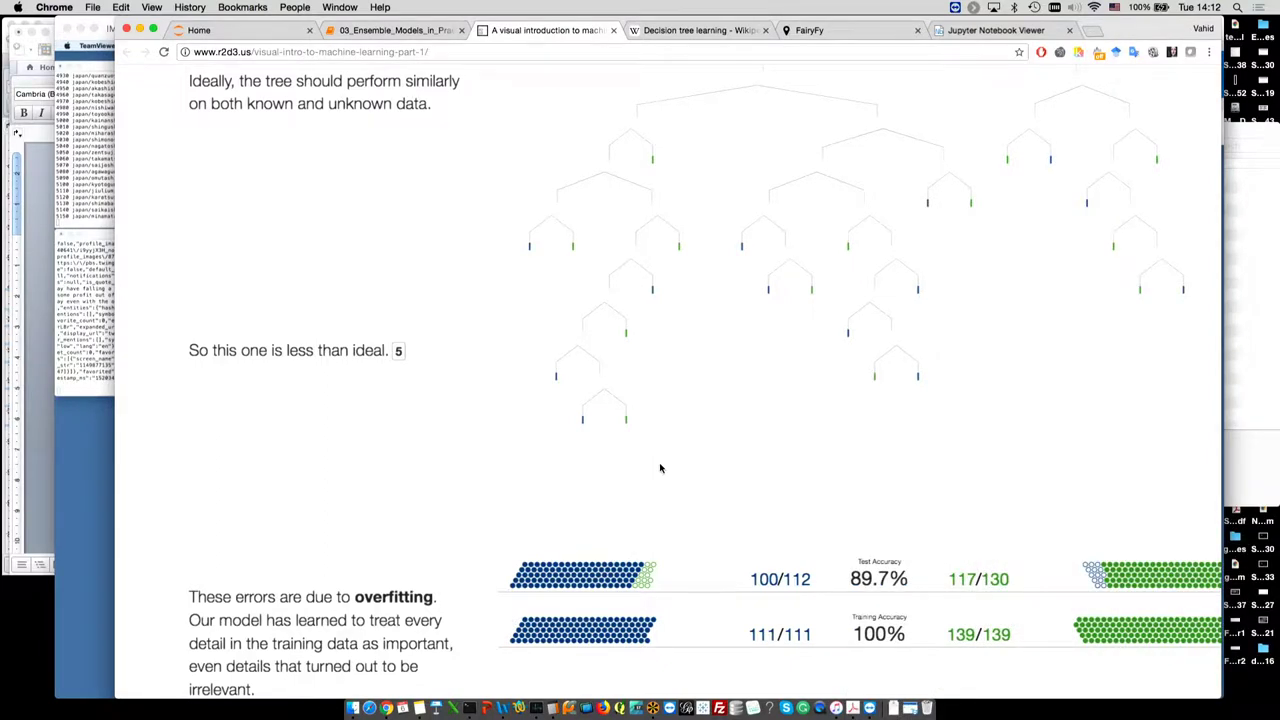
# - Return to the ensemble models notebook and review the main features of decision trees and the polynomial regression bagging code
pyautogui.click(388, 32)
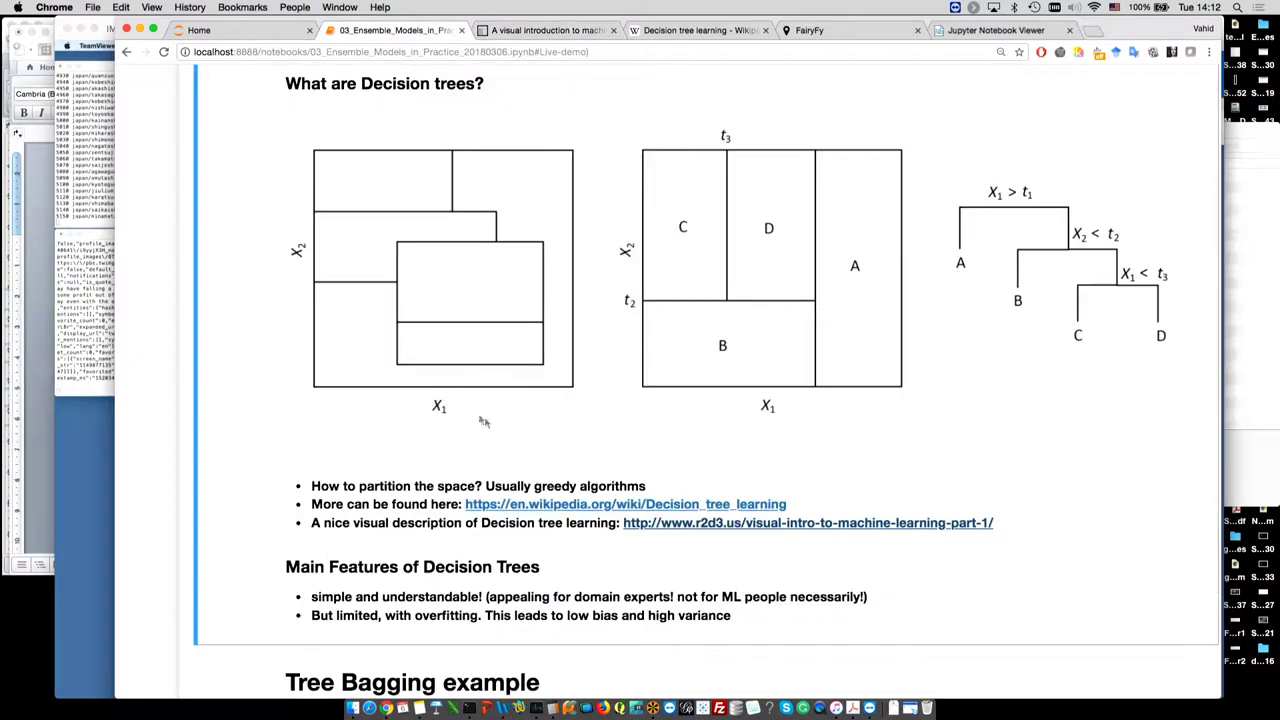
pyautogui.scroll(-5, 522, 429)
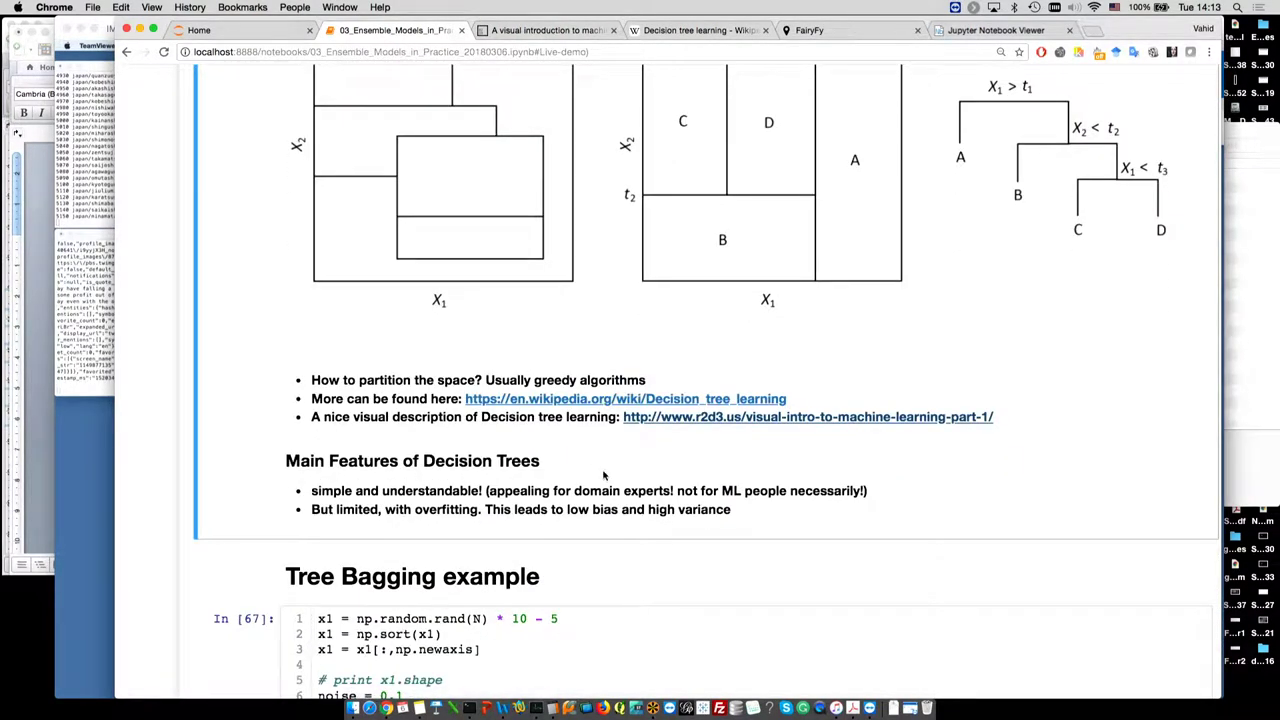
pyautogui.scroll(-5, 603, 475)
pyautogui.scroll(15, 603, 475)
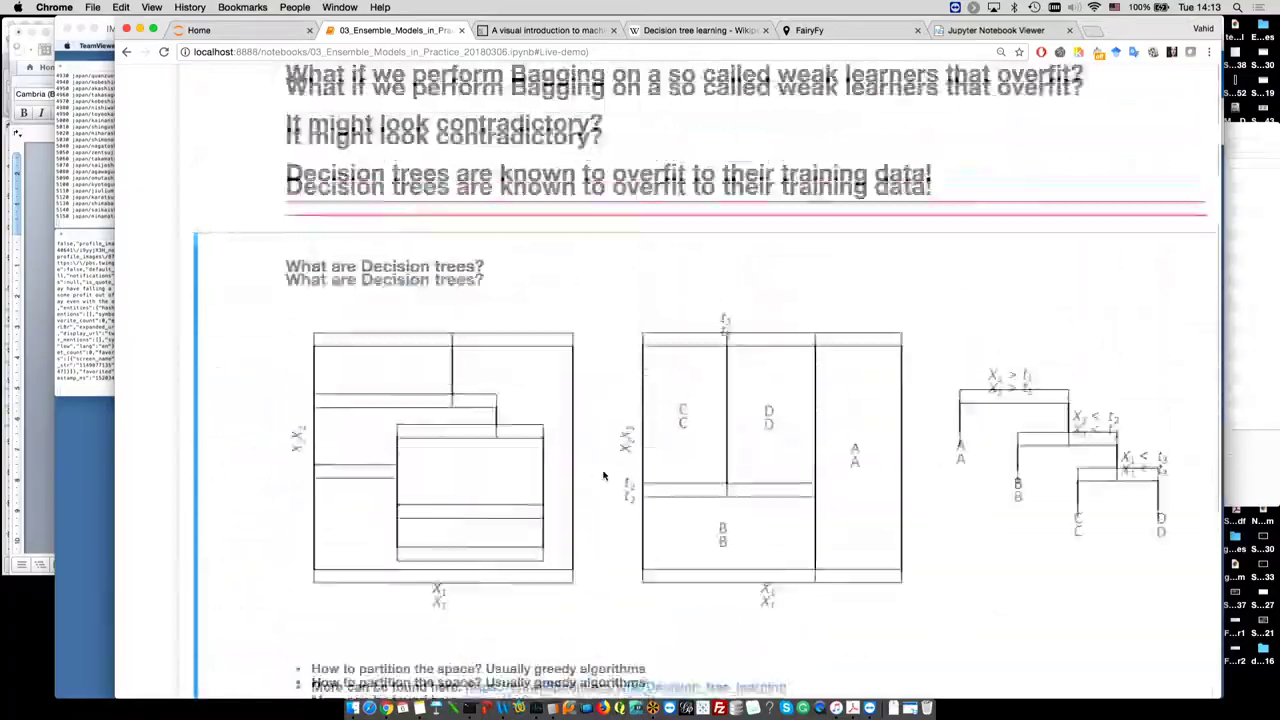
pyautogui.scroll(20, 603, 475)
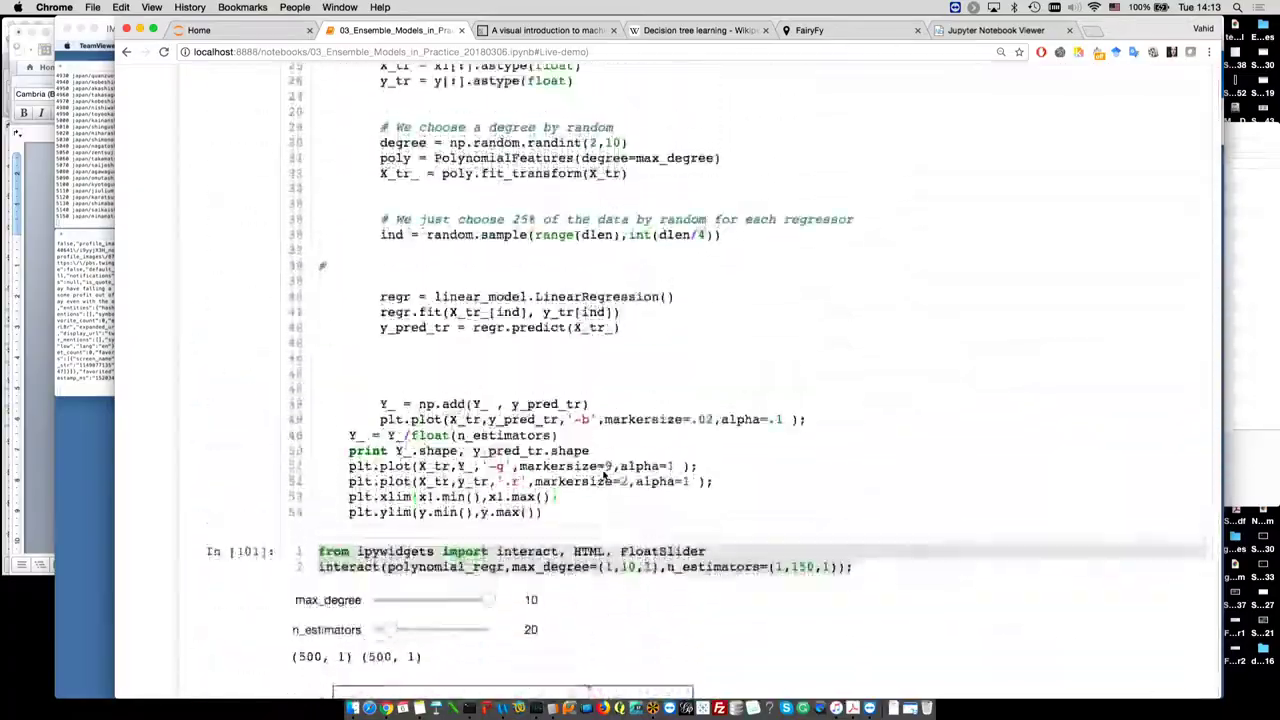
pyautogui.scroll(10, 603, 475)
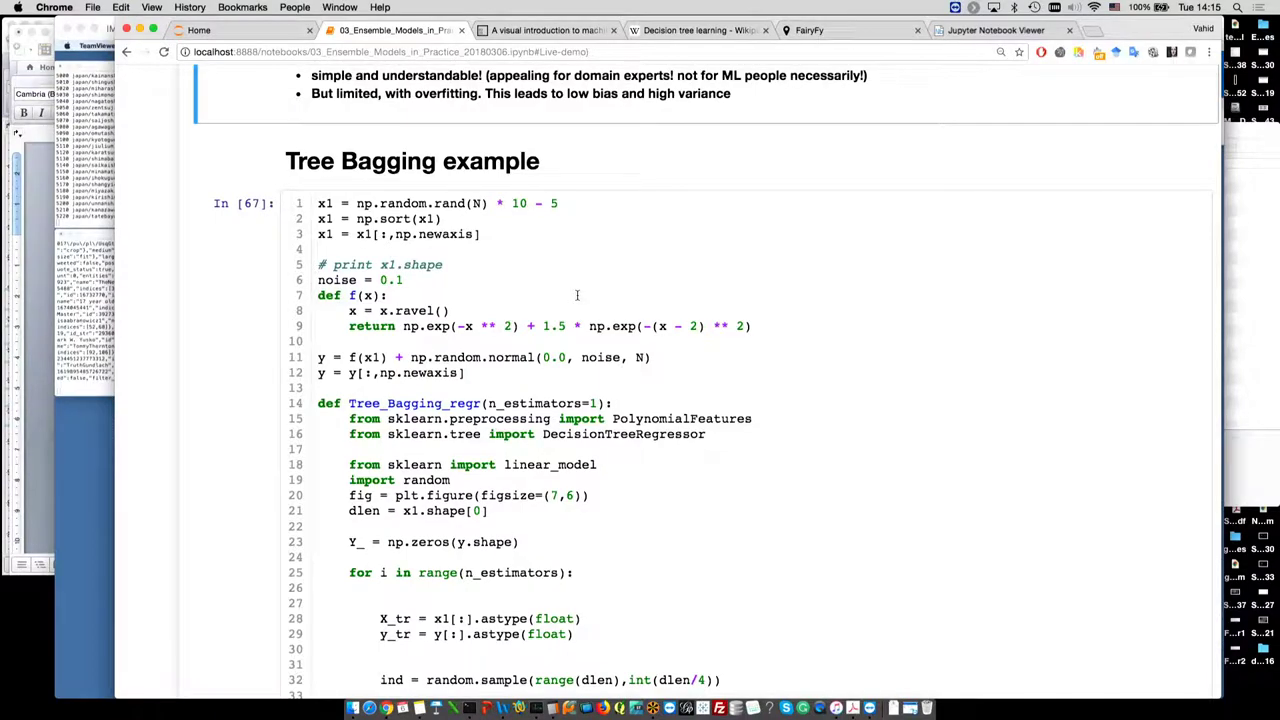
# - Run the Tree Bagging example cell and the interactive Tree_Bagging_regr cell below it
pyautogui.scroll(-3, 577, 295)
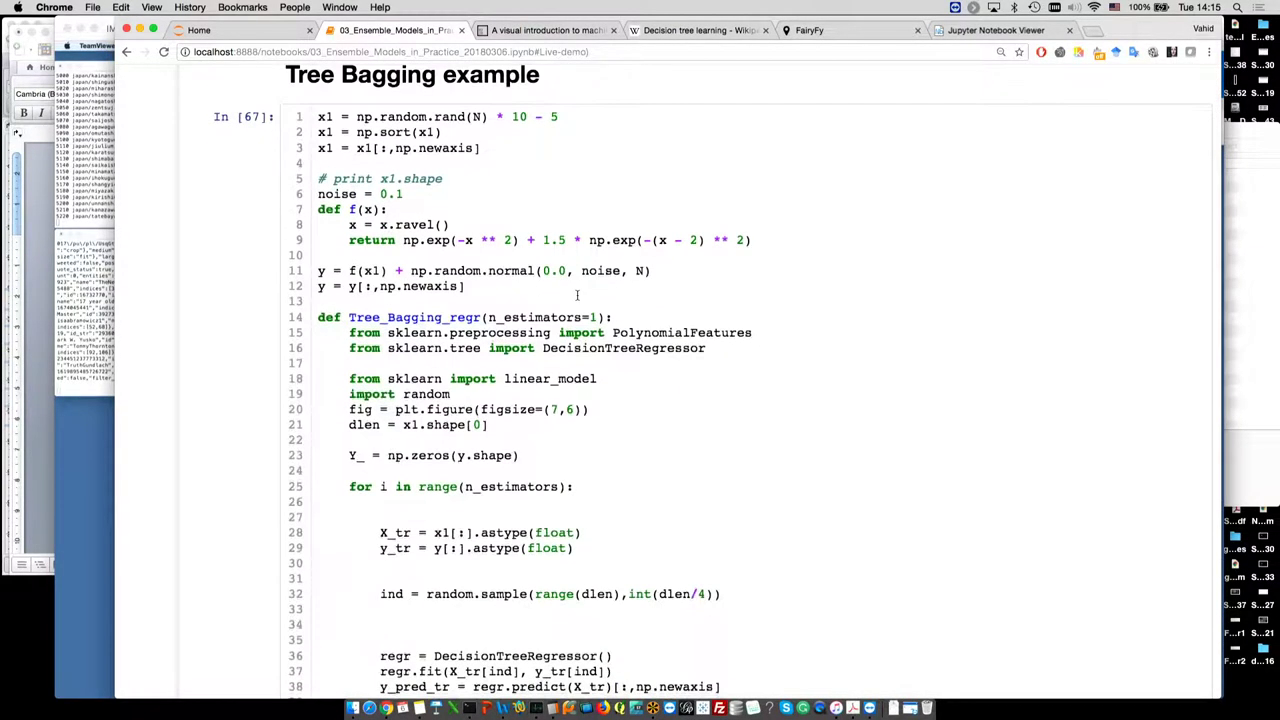
pyautogui.scroll(-10, 577, 295)
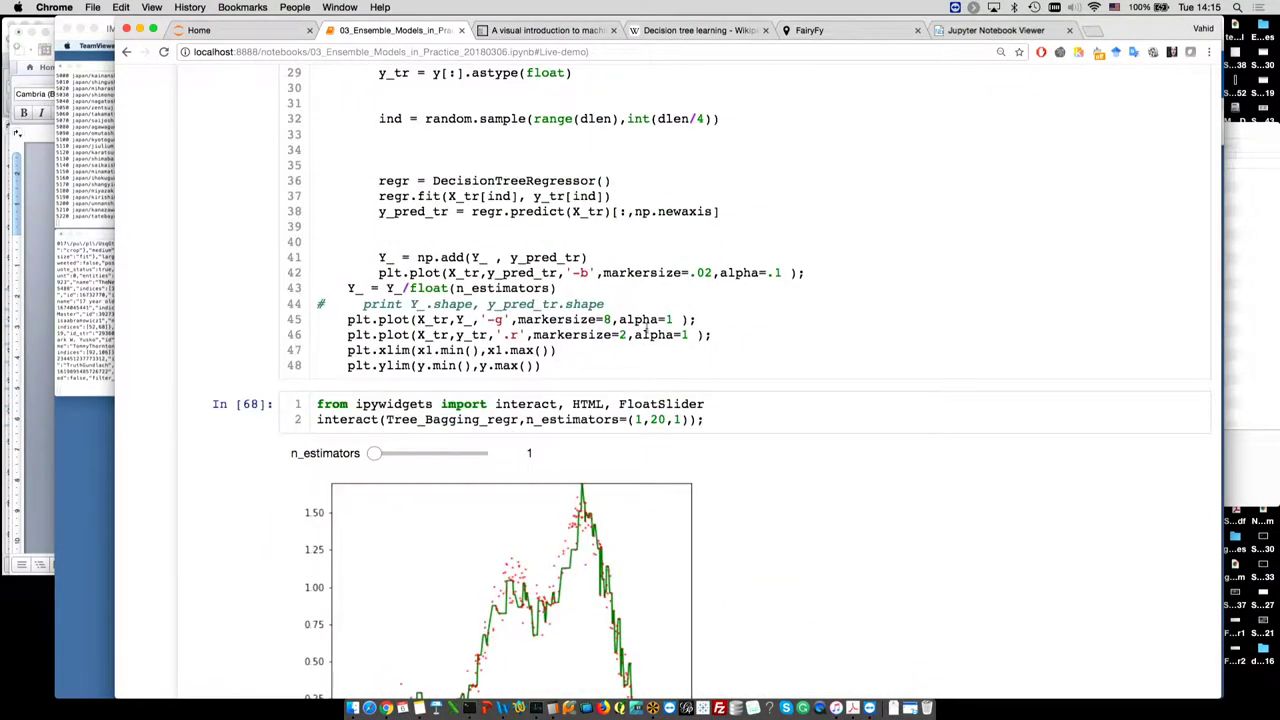
pyautogui.click(666, 335)
pyautogui.hotkey('shift', 'Return')
pyautogui.hotkey('shift', 'Return')
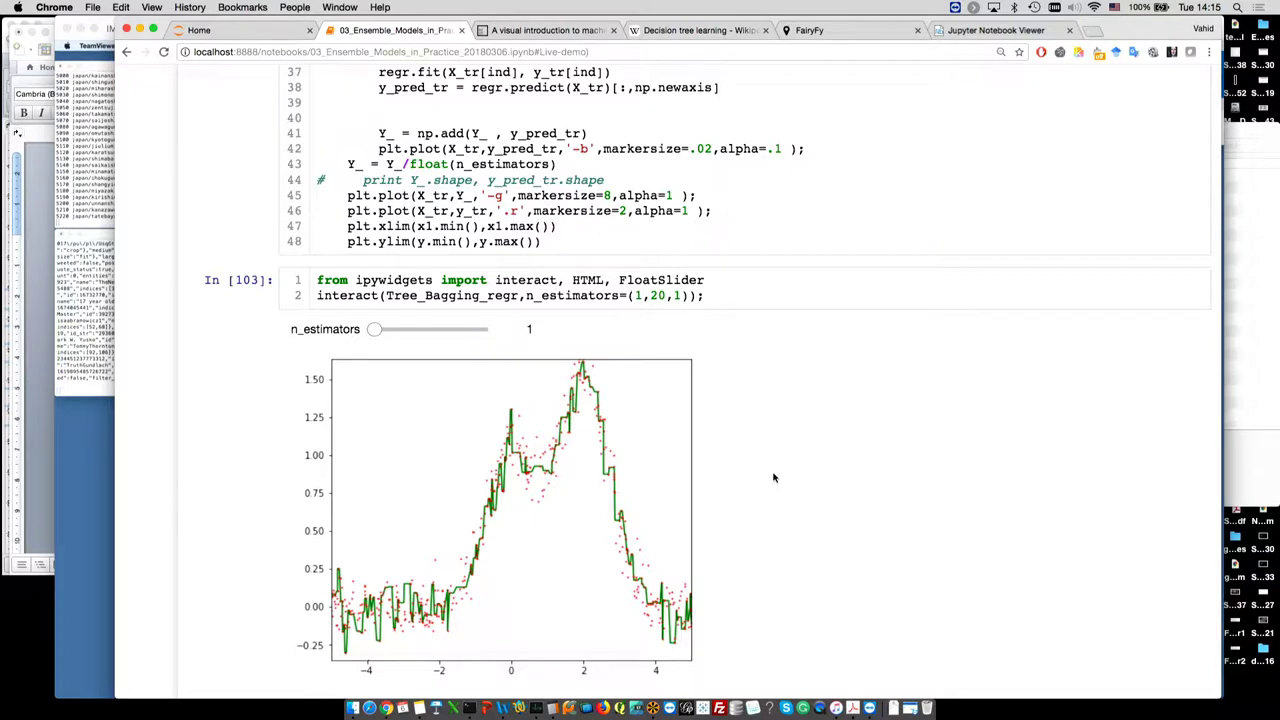
# - Raise n_estimators of the tree bagging plot gradually through 3, 9, 12 and 15 up to 18
pyautogui.click(374, 332)
pyautogui.press('Right')
pyautogui.press('Right')
pyautogui.press('Right')
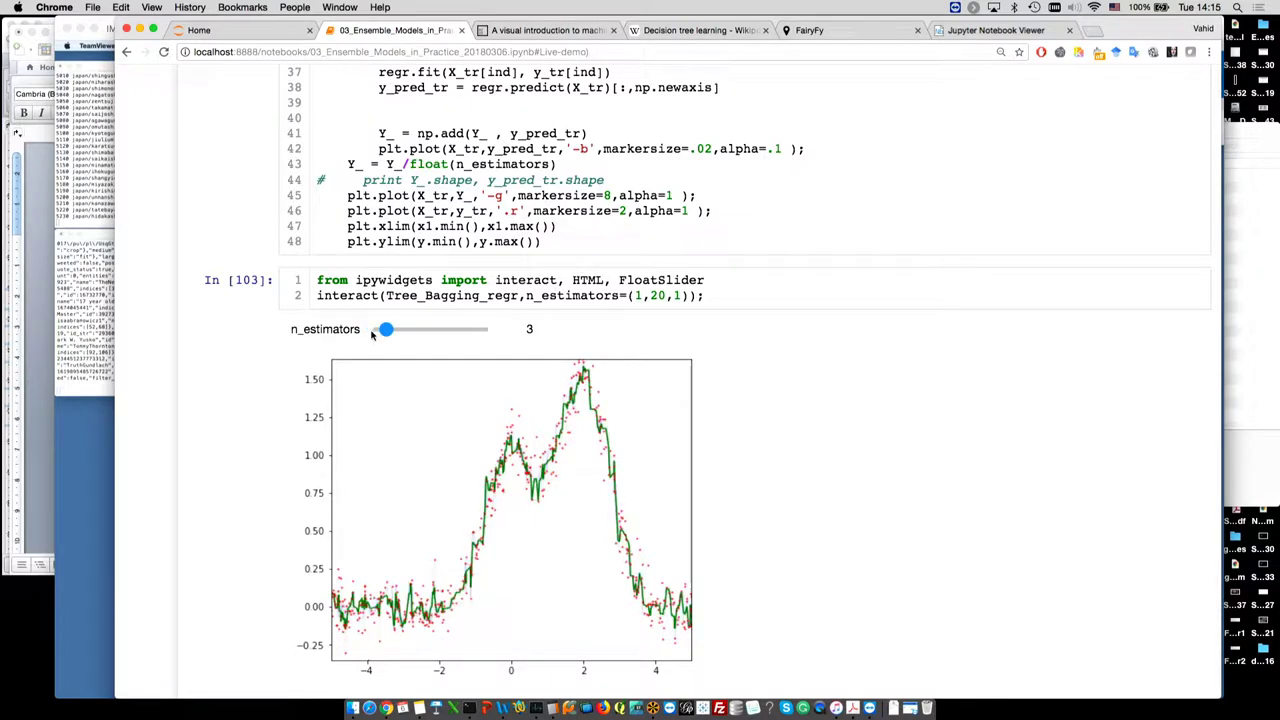
pyautogui.press('Right')
pyautogui.press('Right')
pyautogui.press('Right')
pyautogui.press('Right')
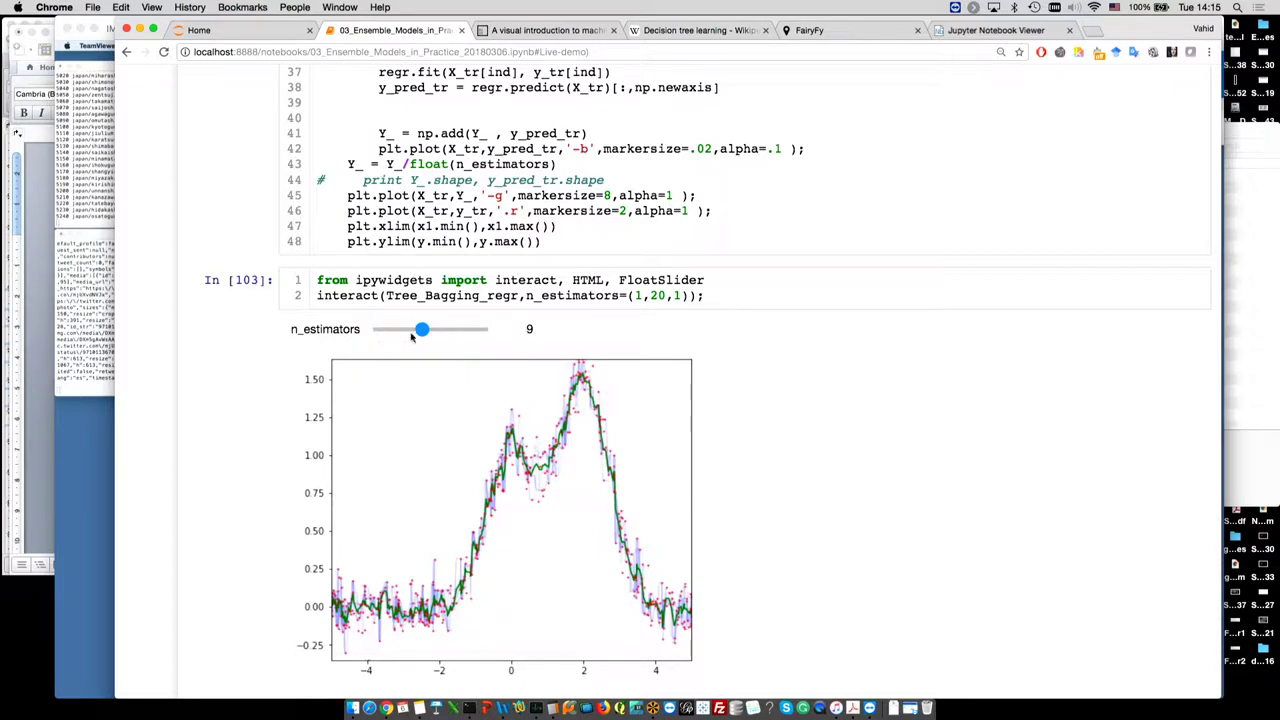
pyautogui.moveTo(413, 334); pyautogui.dragTo(418, 335)
pyautogui.press('Right')
pyautogui.press('Right')
pyautogui.press('Right')
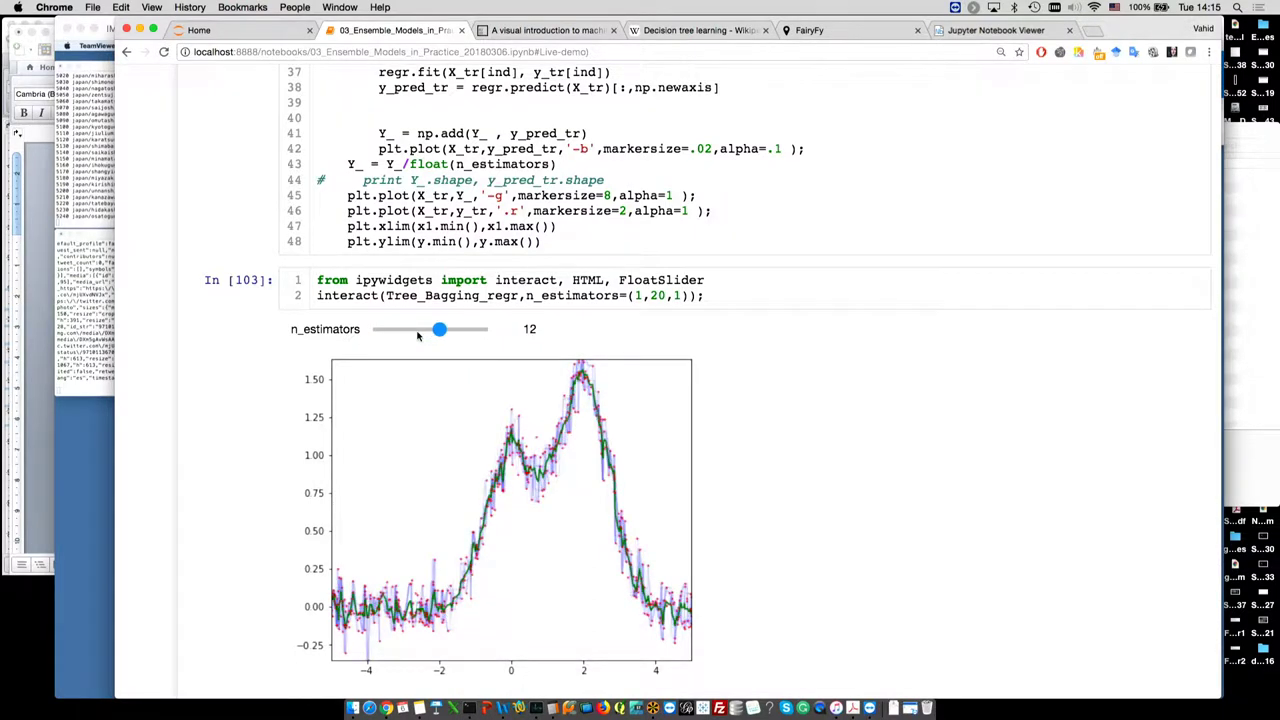
pyautogui.press('Right')
pyautogui.press('Right')
pyautogui.press('Right')
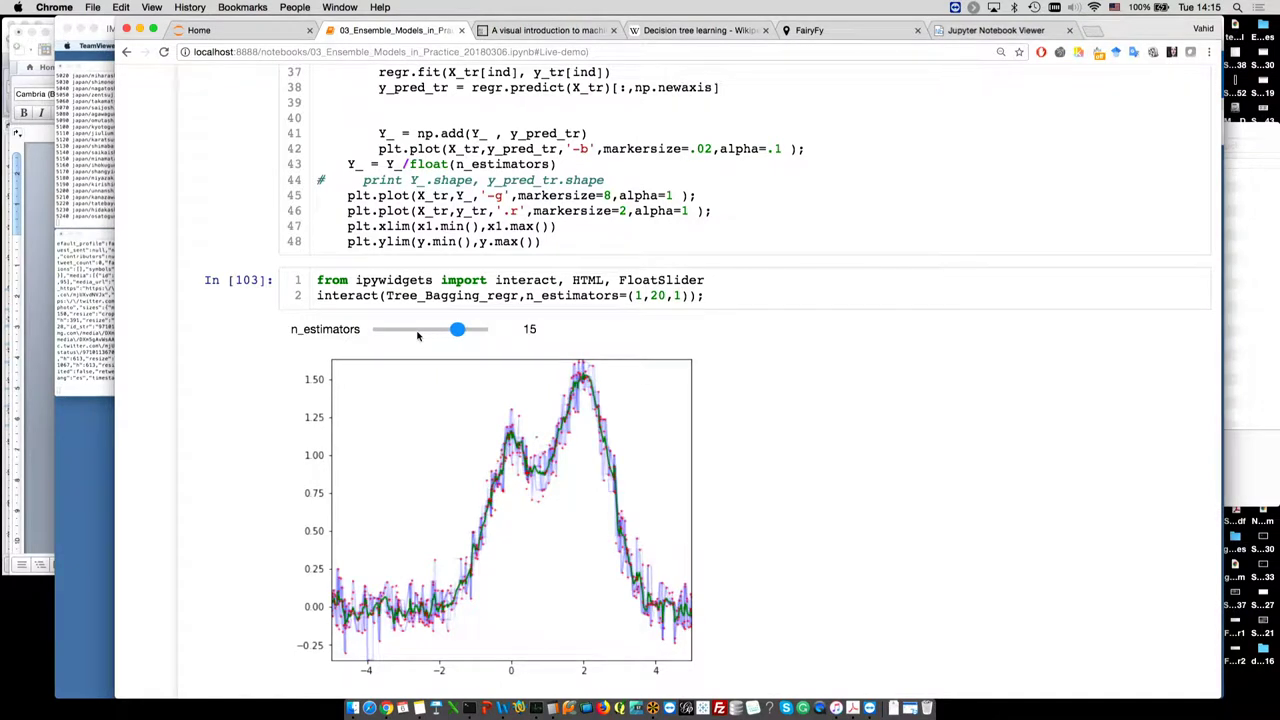
pyautogui.press('Right')
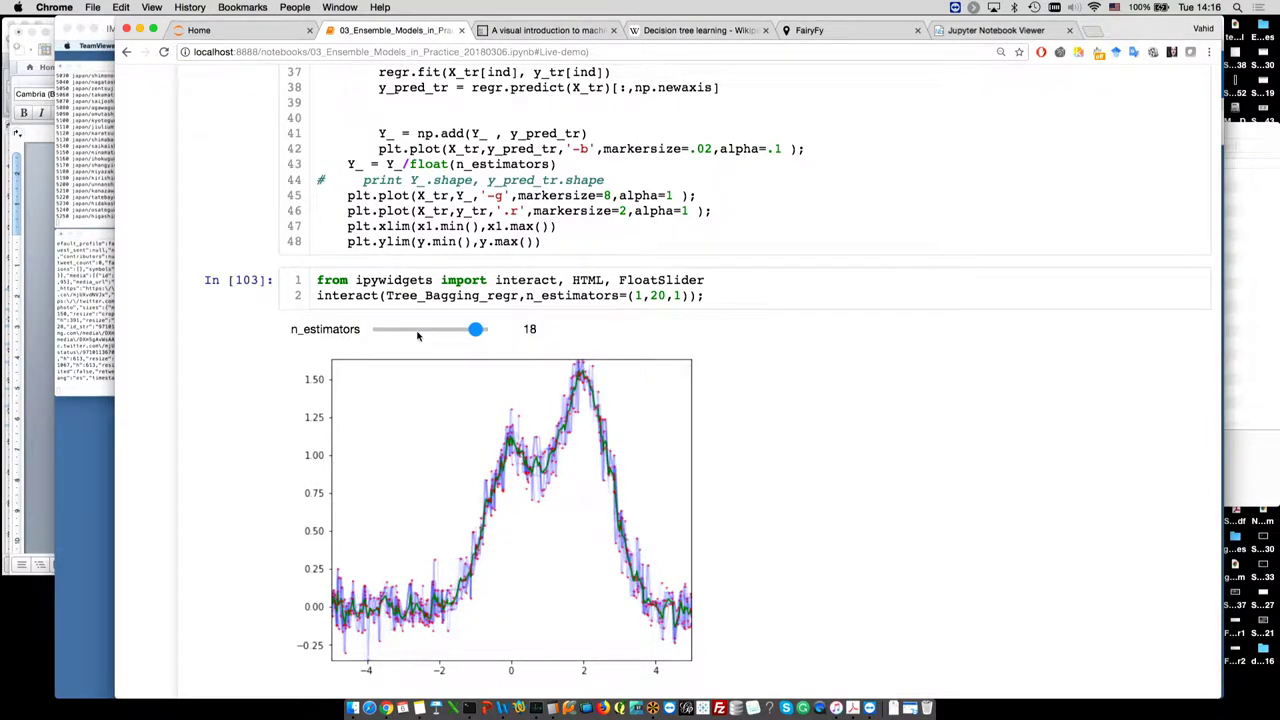
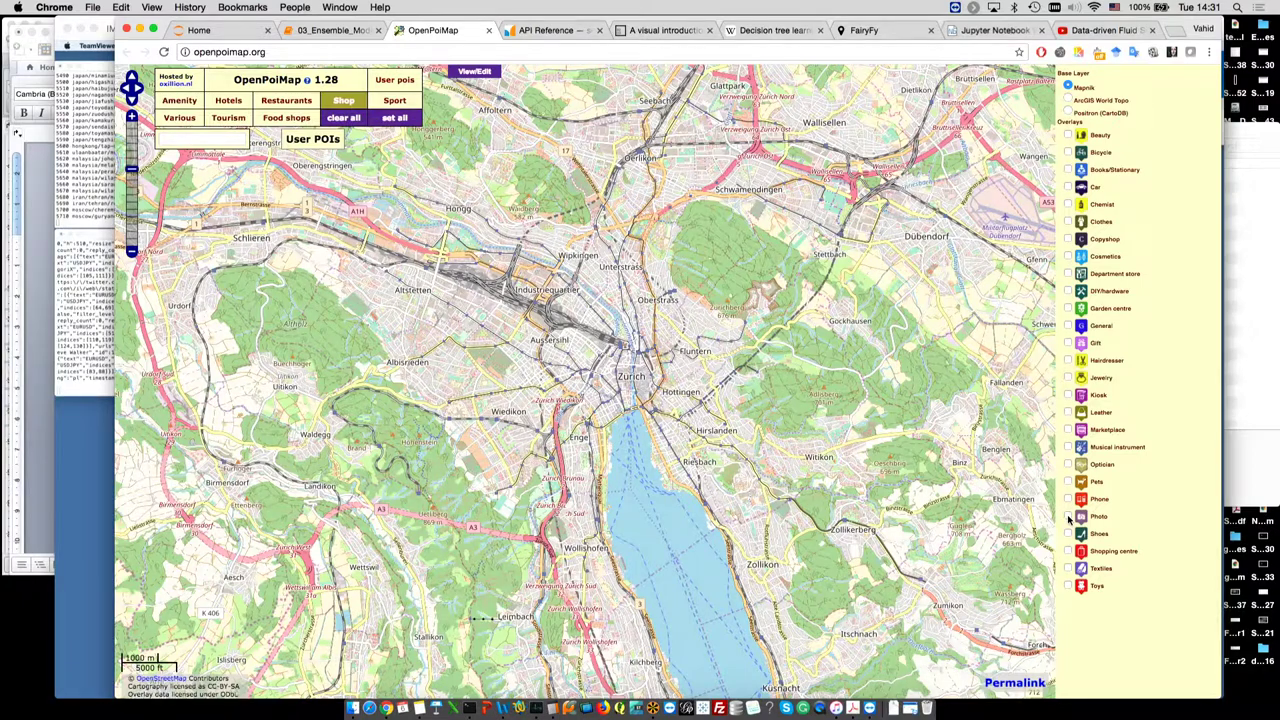
# - Enable the Photo overlay for shops, and display the Fast food points of the Restaurants category over central Zurich
pyautogui.click(1068, 516)
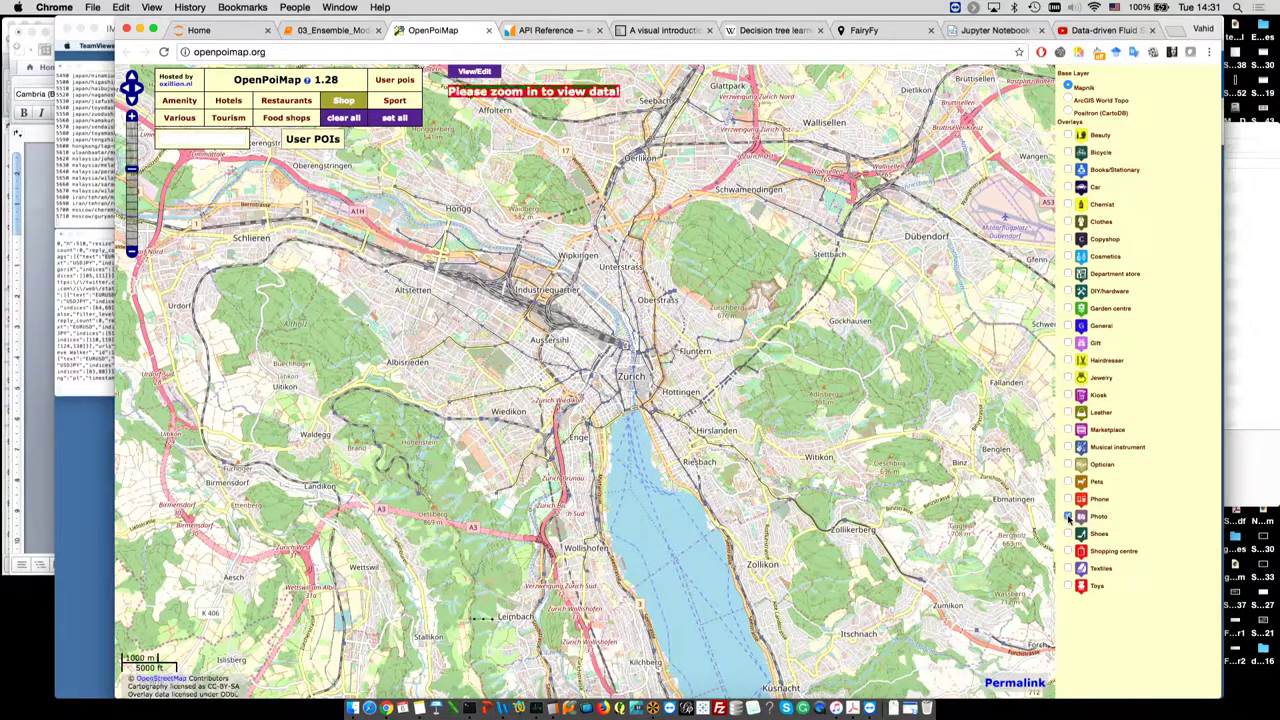
pyautogui.click(288, 100)
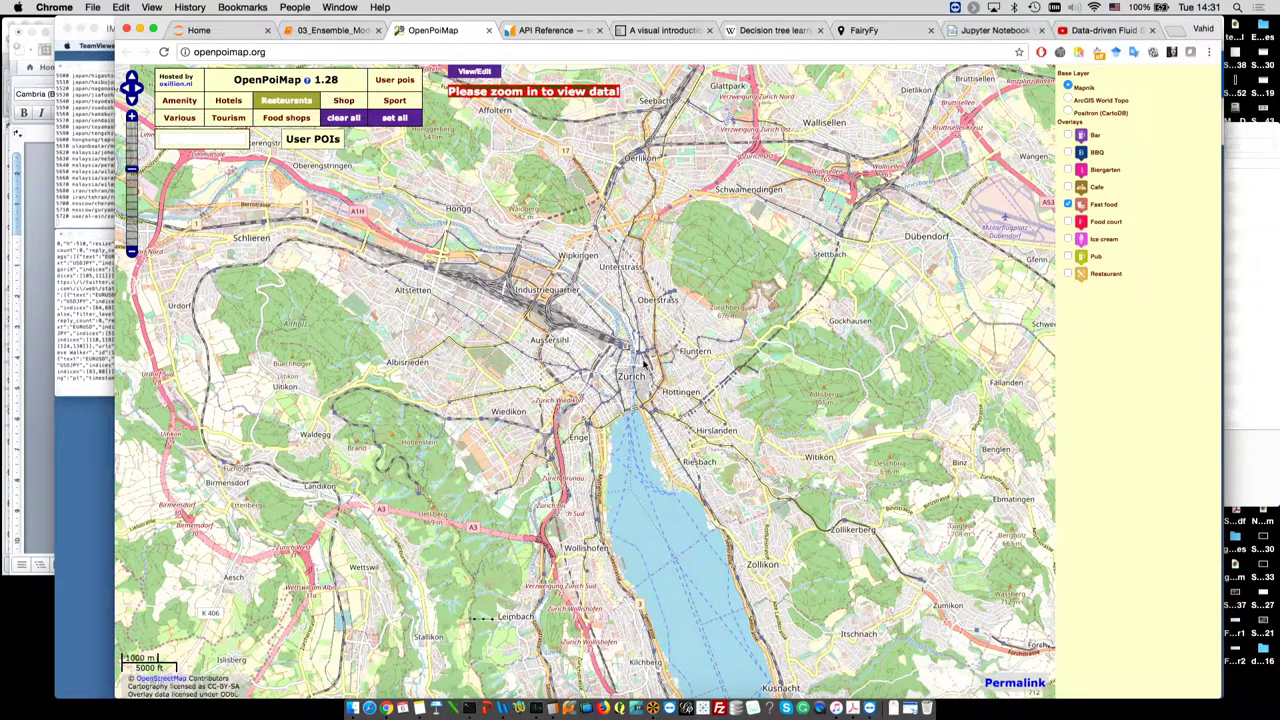
pyautogui.scroll(2, 655, 368)
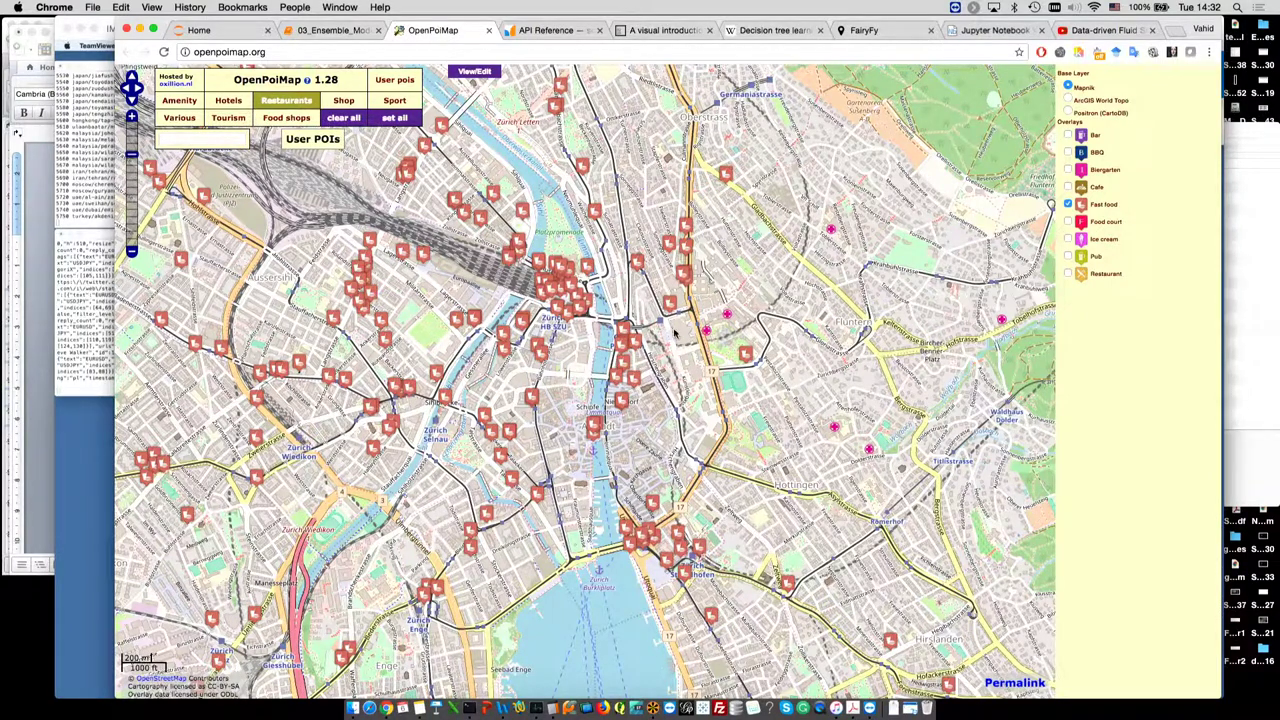
# - From the notebook's data collection section, open the link on gaming, AR and VR and look through the Mapbox Maps for Unity page
pyautogui.click(335, 30)
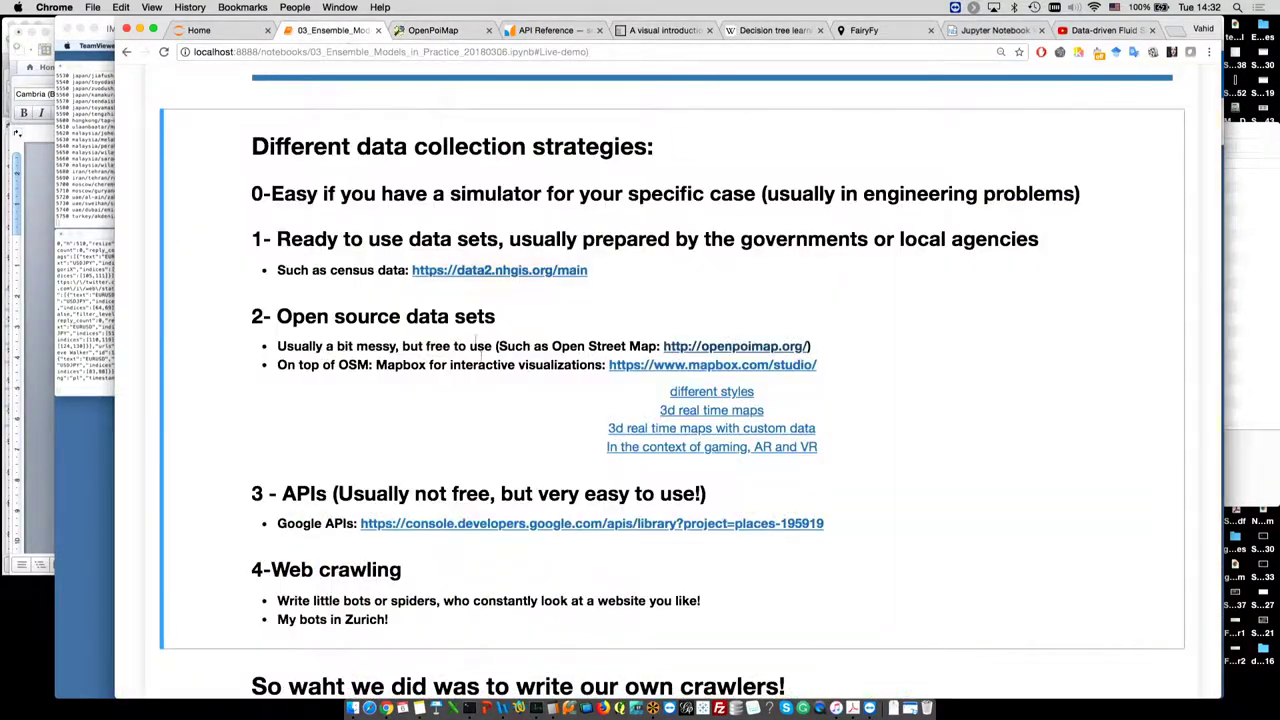
pyautogui.scroll(-2, 465, 395)
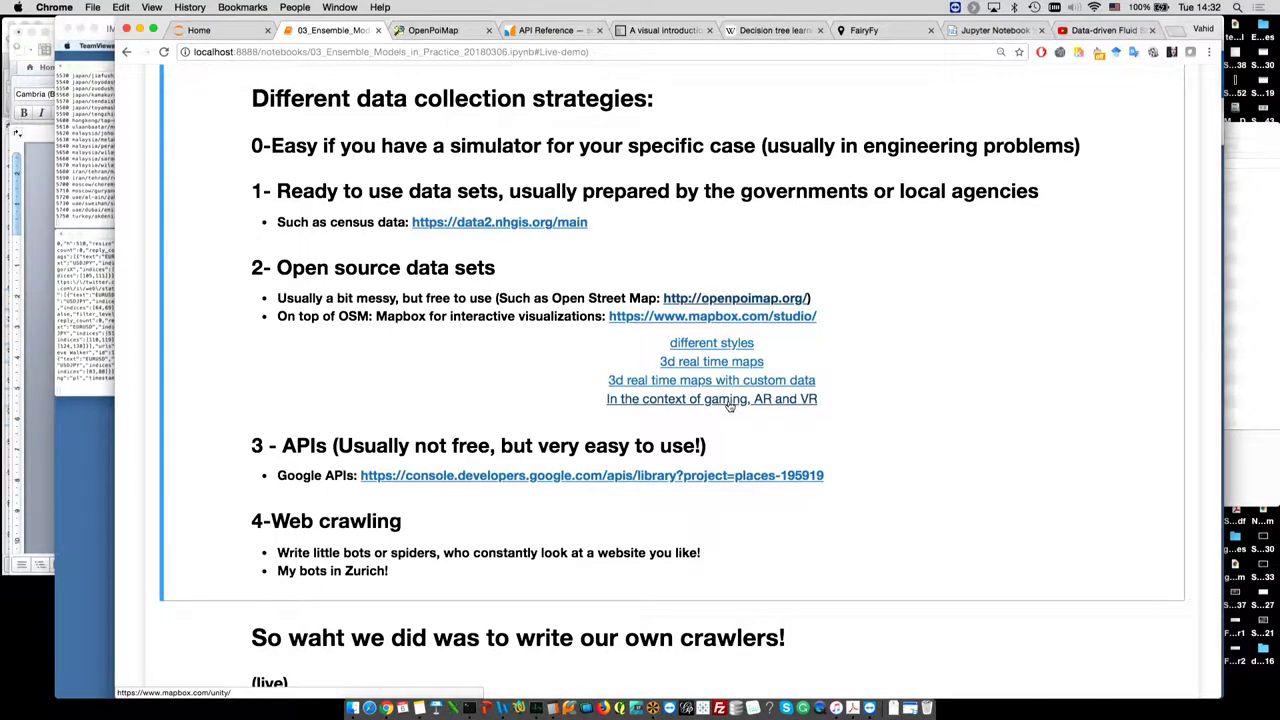
pyautogui.click(729, 406)
pyautogui.scroll(-3, 636, 227)
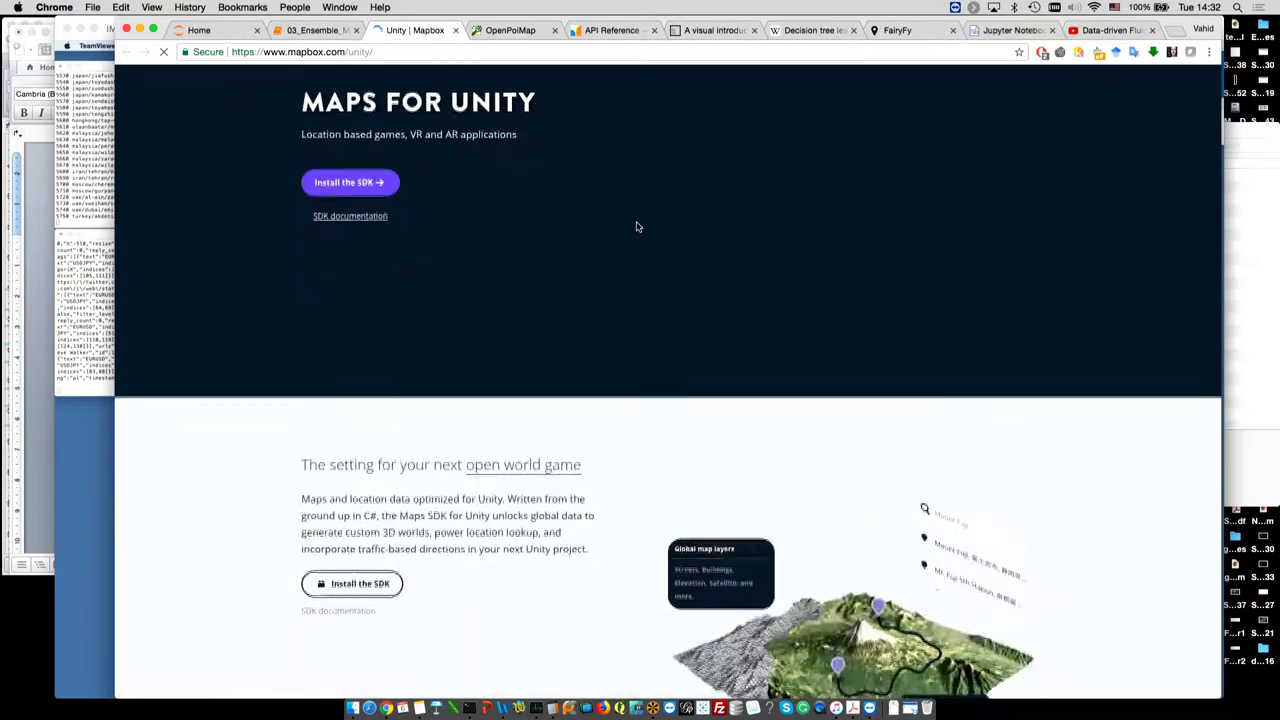
pyautogui.scroll(-8, 636, 227)
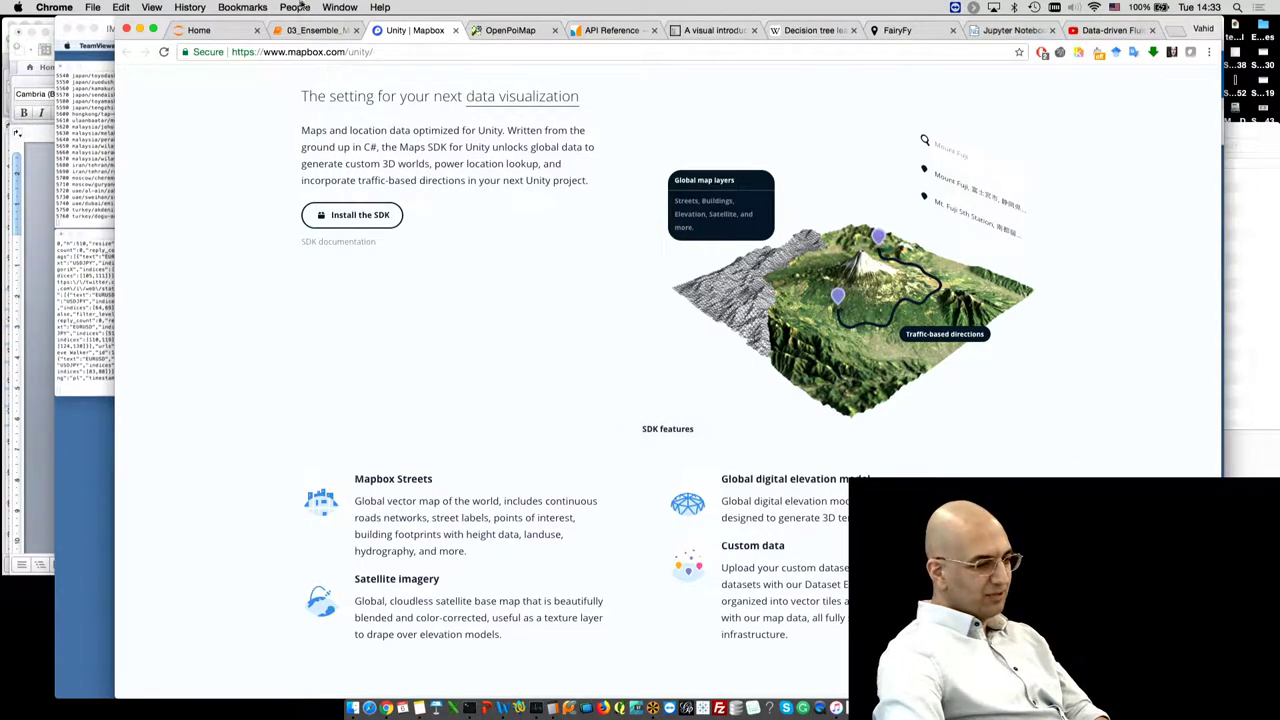
# - Try the notebook's "3d real time maps with custom data" link and check the data_driven_modeling_2018 folder for its file
pyautogui.click(299, 32)
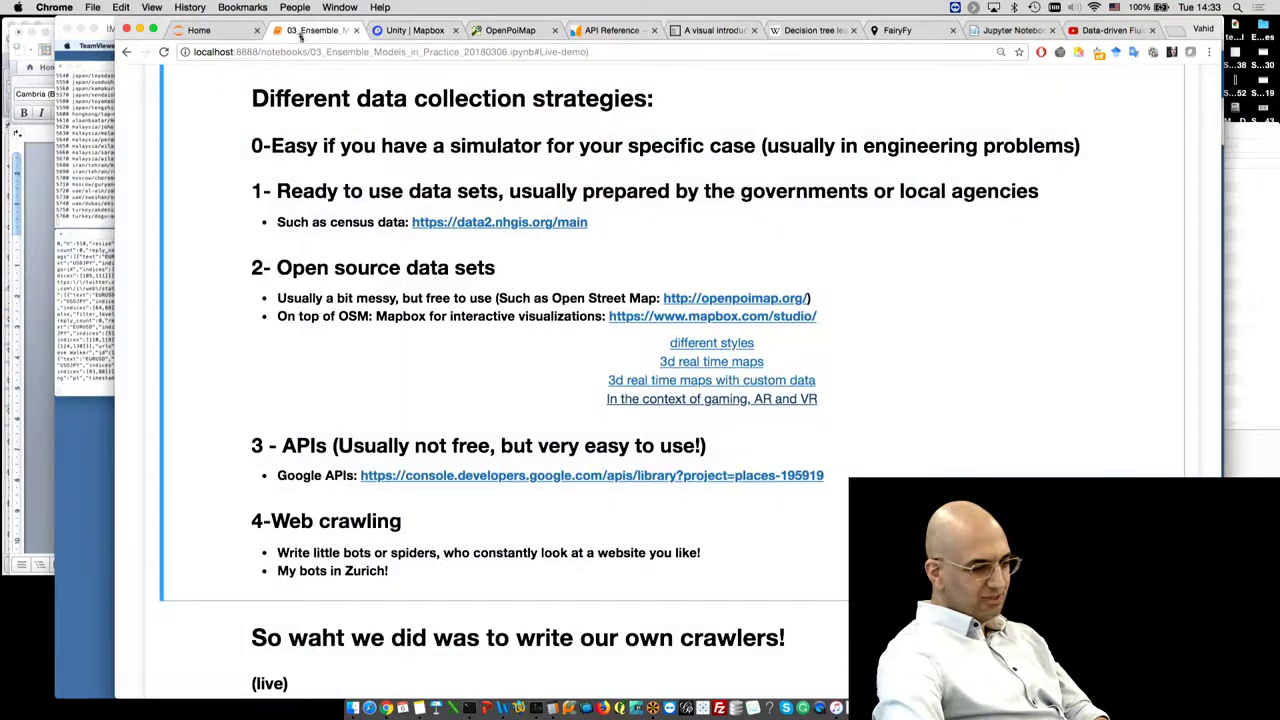
pyautogui.click(733, 380)
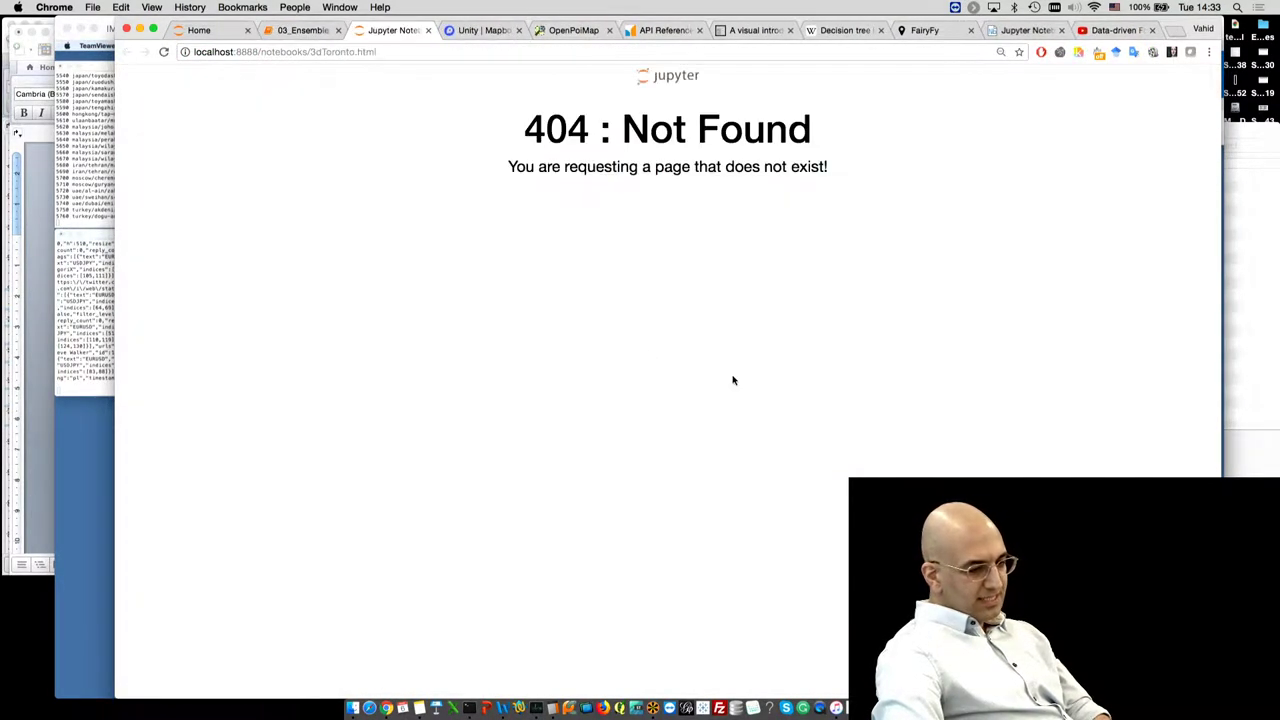
pyautogui.click(275, 36)
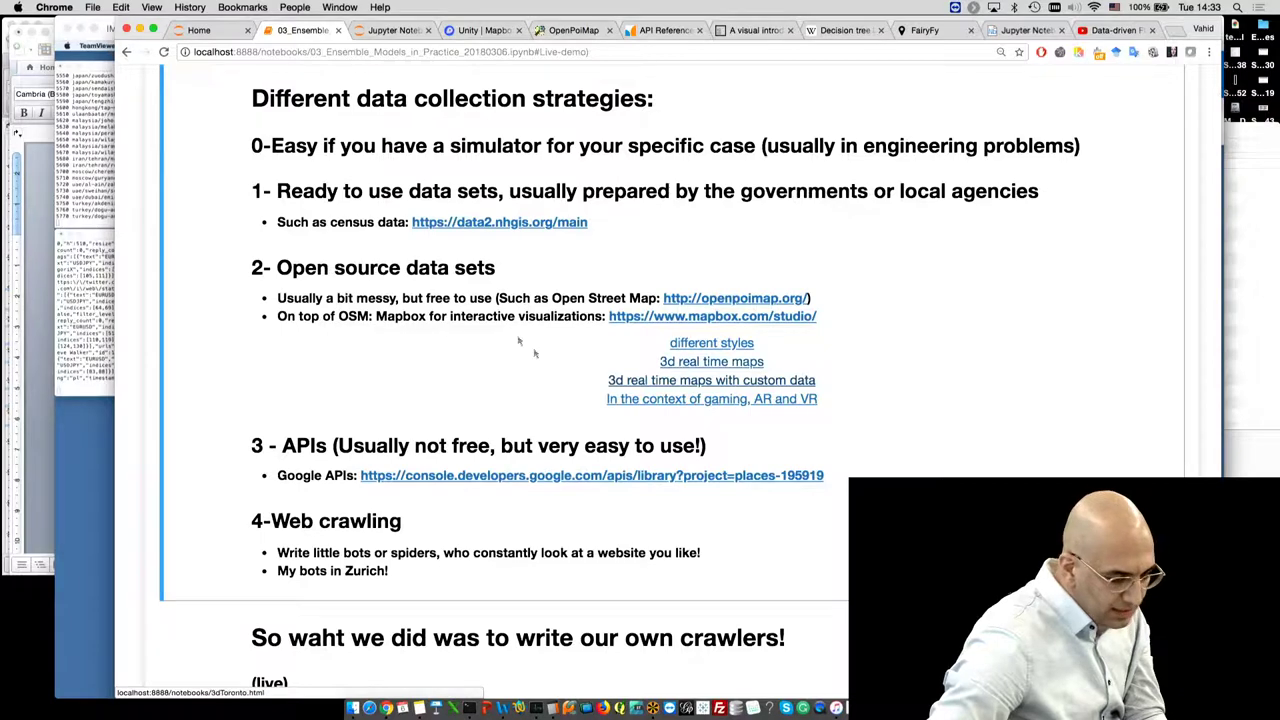
pyautogui.click(352, 708)
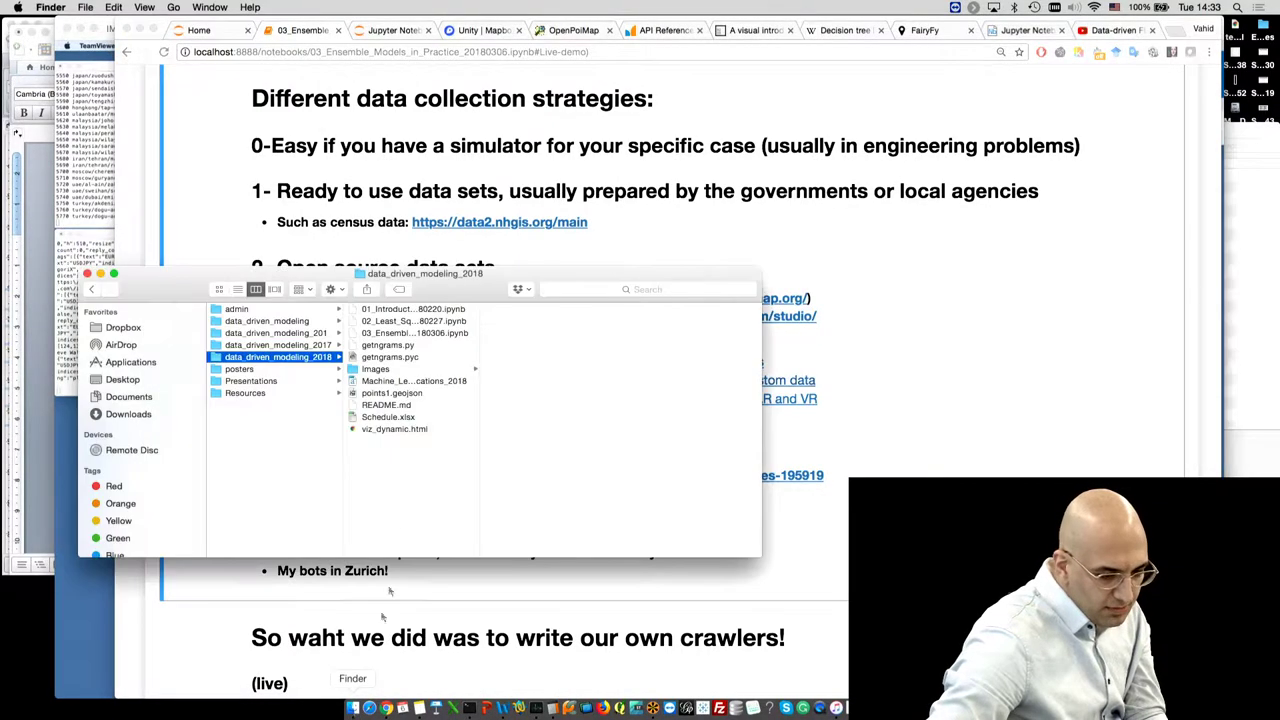
pyautogui.click(267, 190)
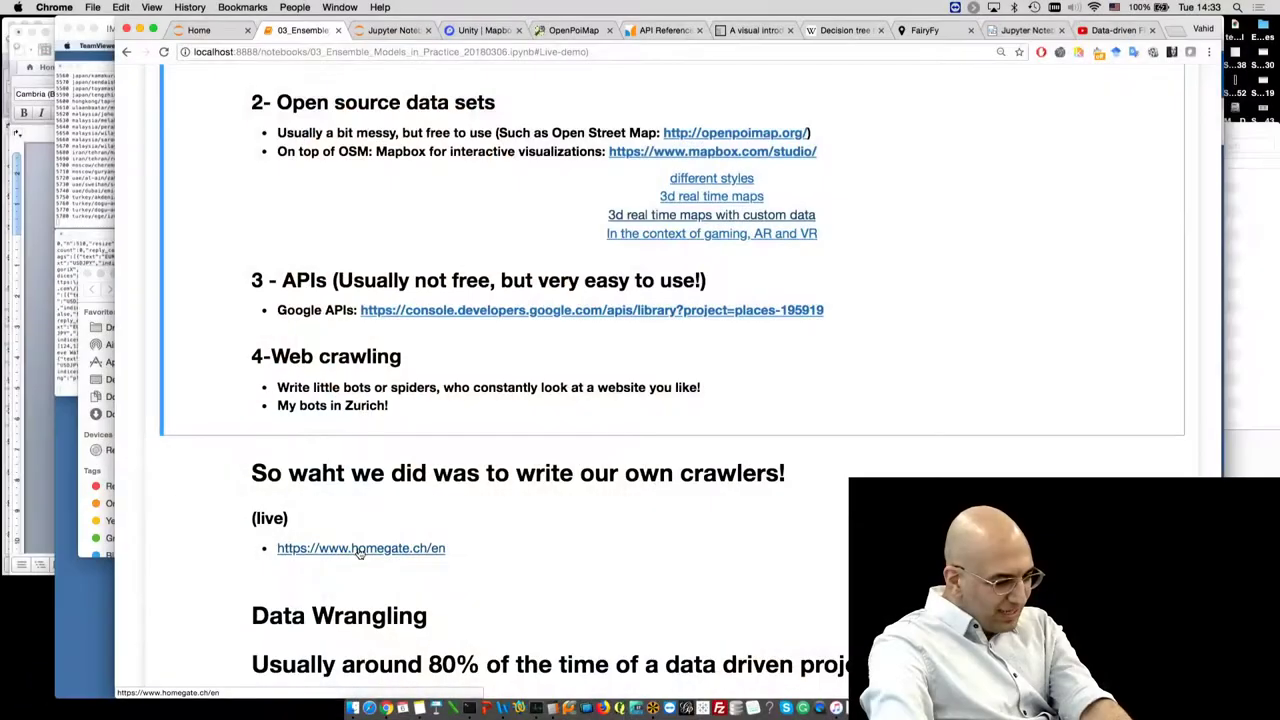
# - Open the notebook's homegate.ch link and bring up the apartment and house rental listings for the city of Zurich
pyautogui.click(358, 549)
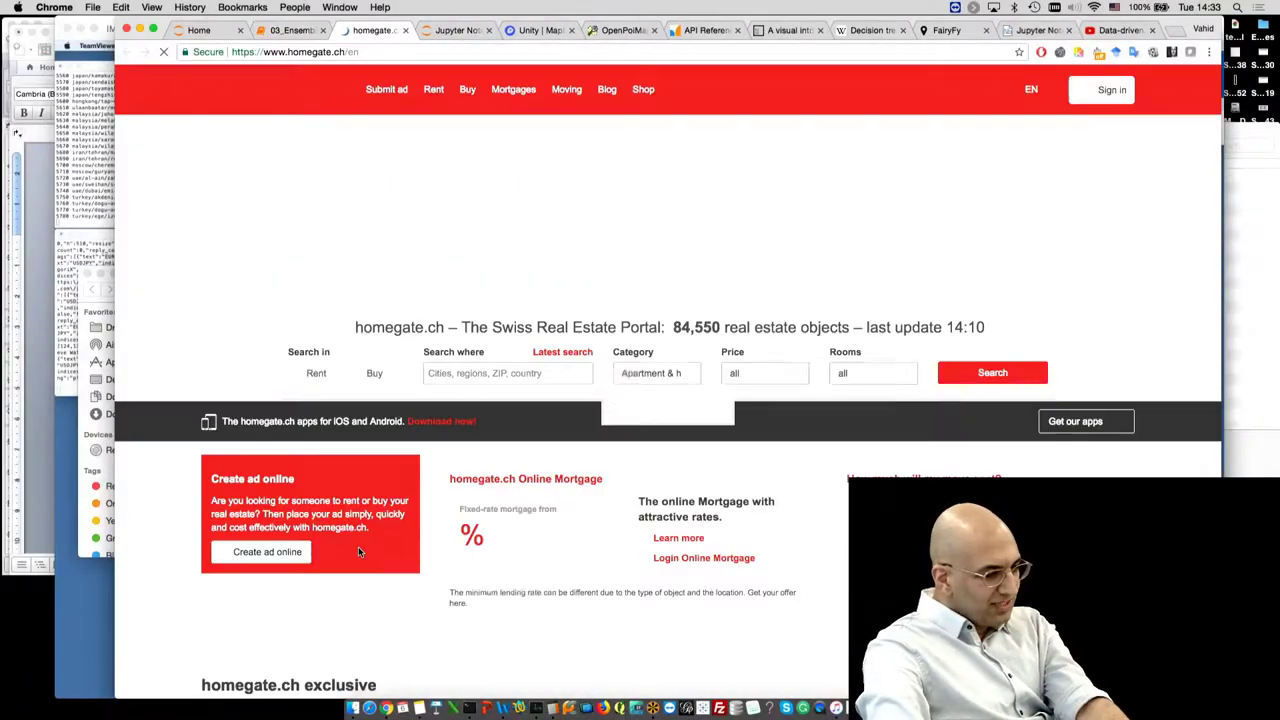
pyautogui.scroll(-3, 470, 243)
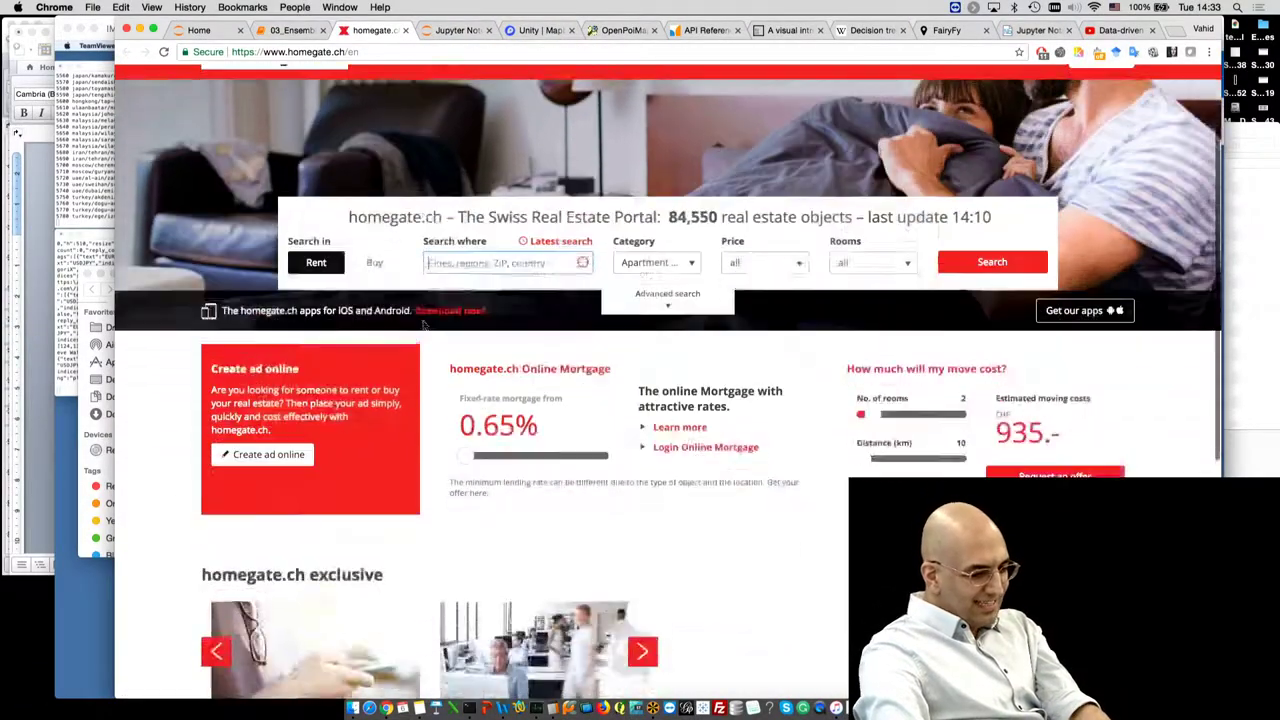
pyautogui.scroll(2, 470, 243)
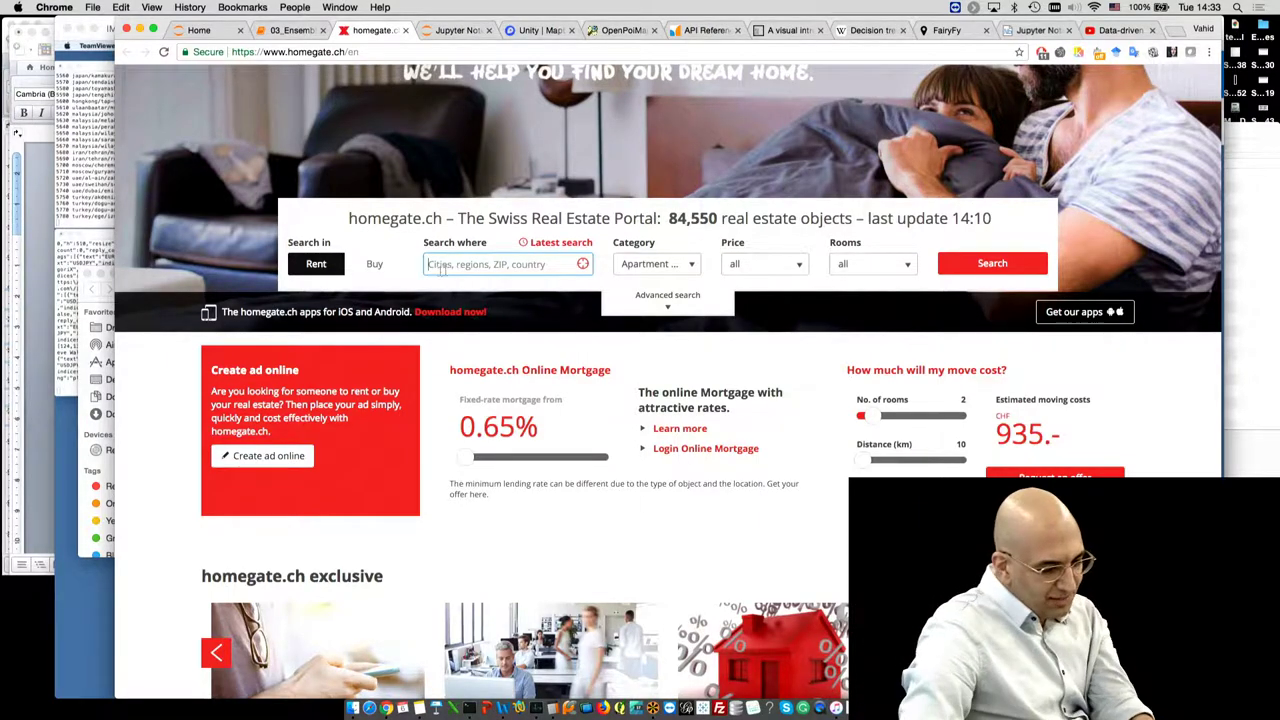
pyautogui.scroll(2, 480, 268)
pyautogui.click(436, 92)
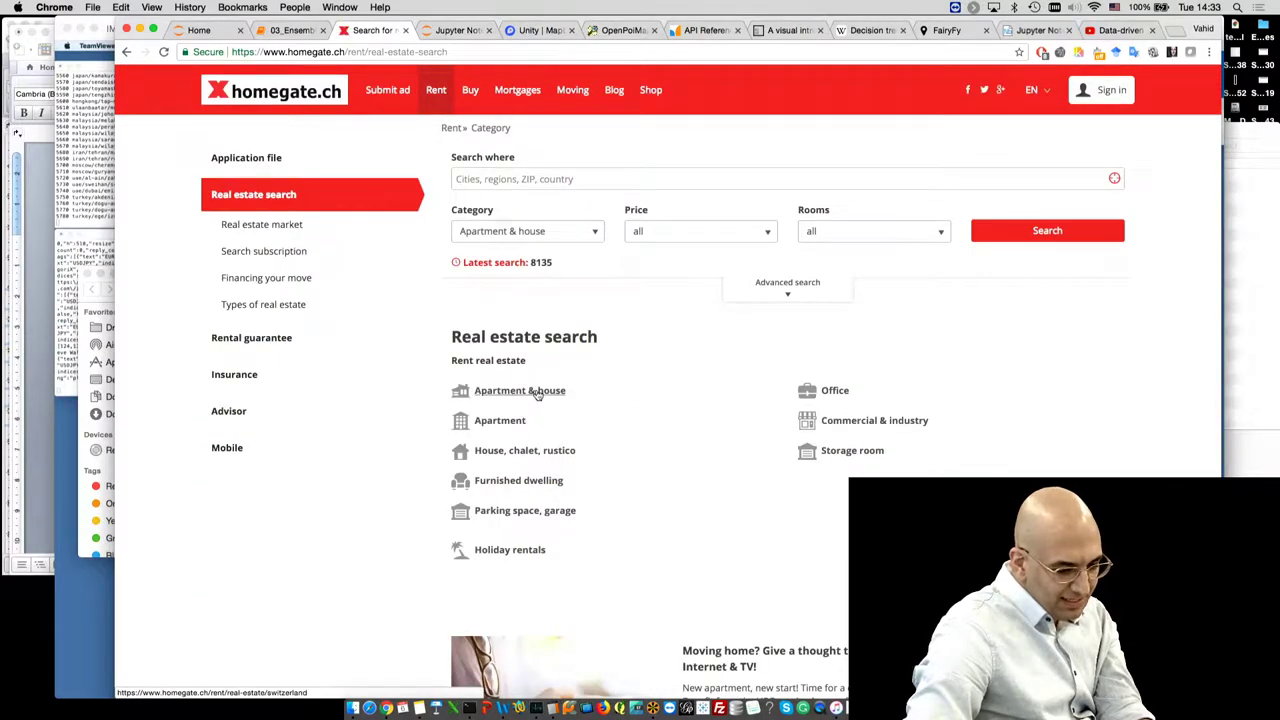
pyautogui.click(540, 393)
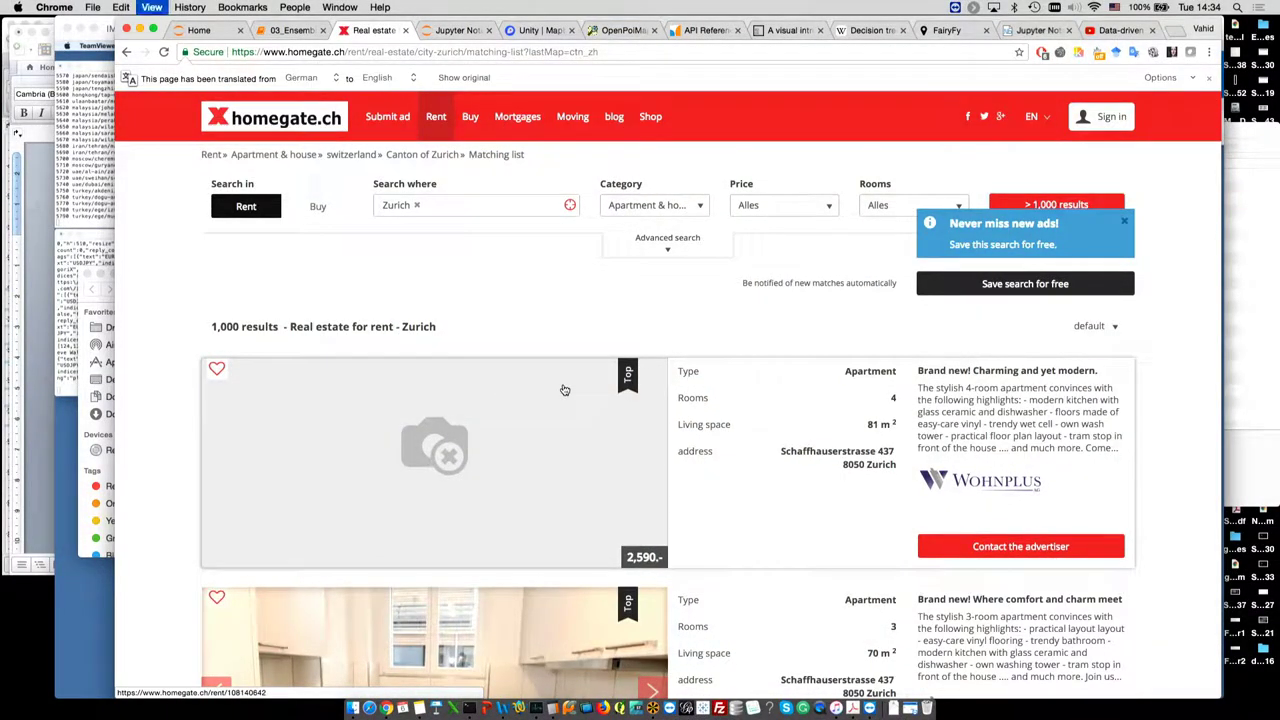
# - Inspect the living space entry of the first Zurich rental listing in the developer tools to view its HTML element
pyautogui.press('super+alt+j')
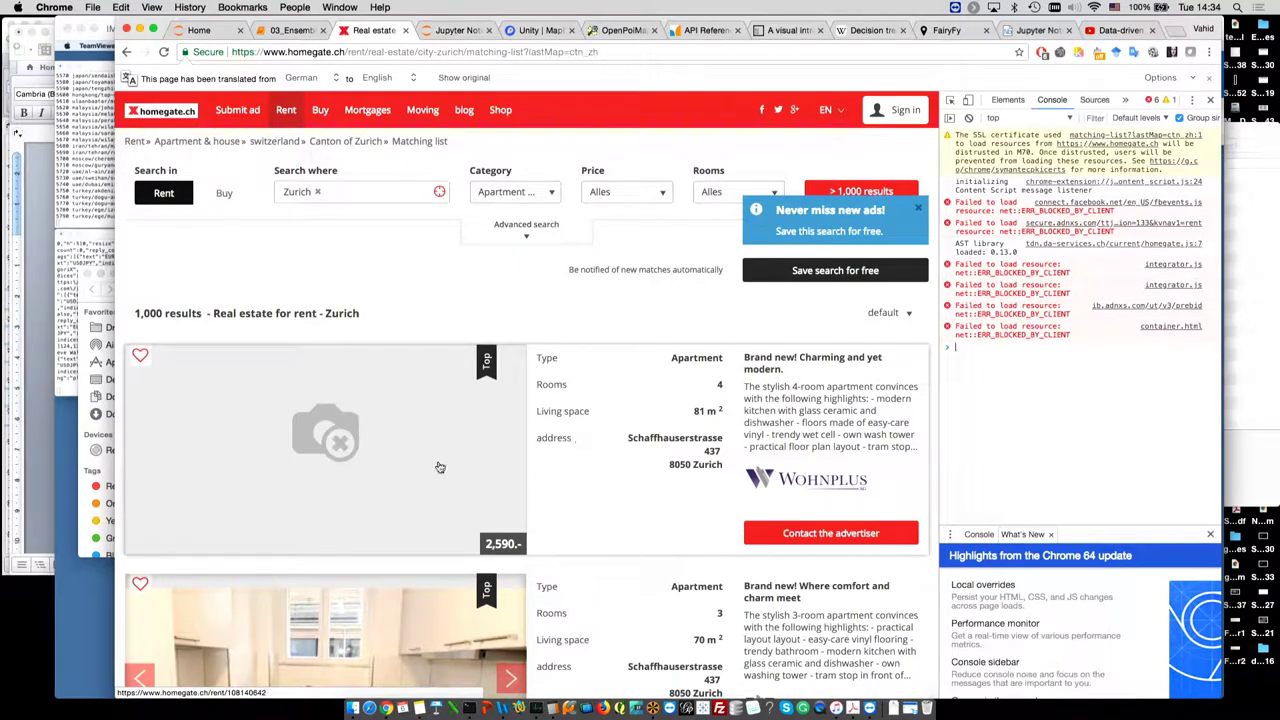
pyautogui.rightClick(705, 413)
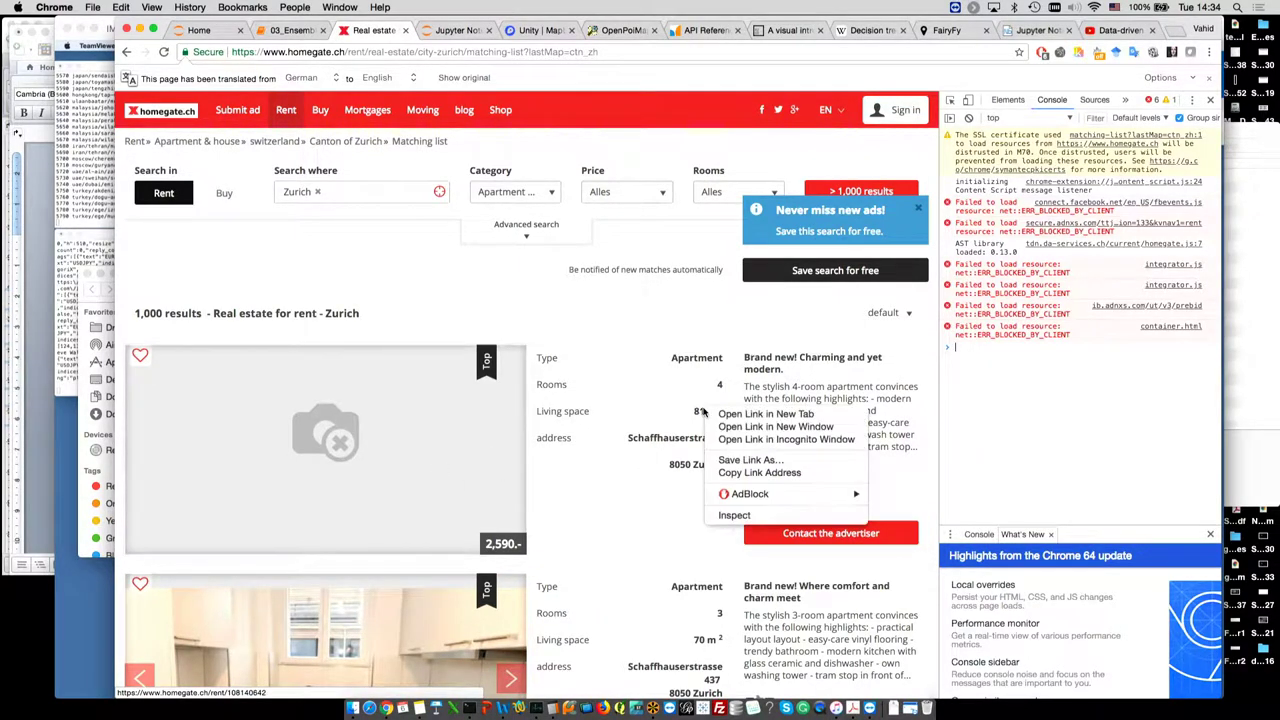
pyautogui.click(739, 519)
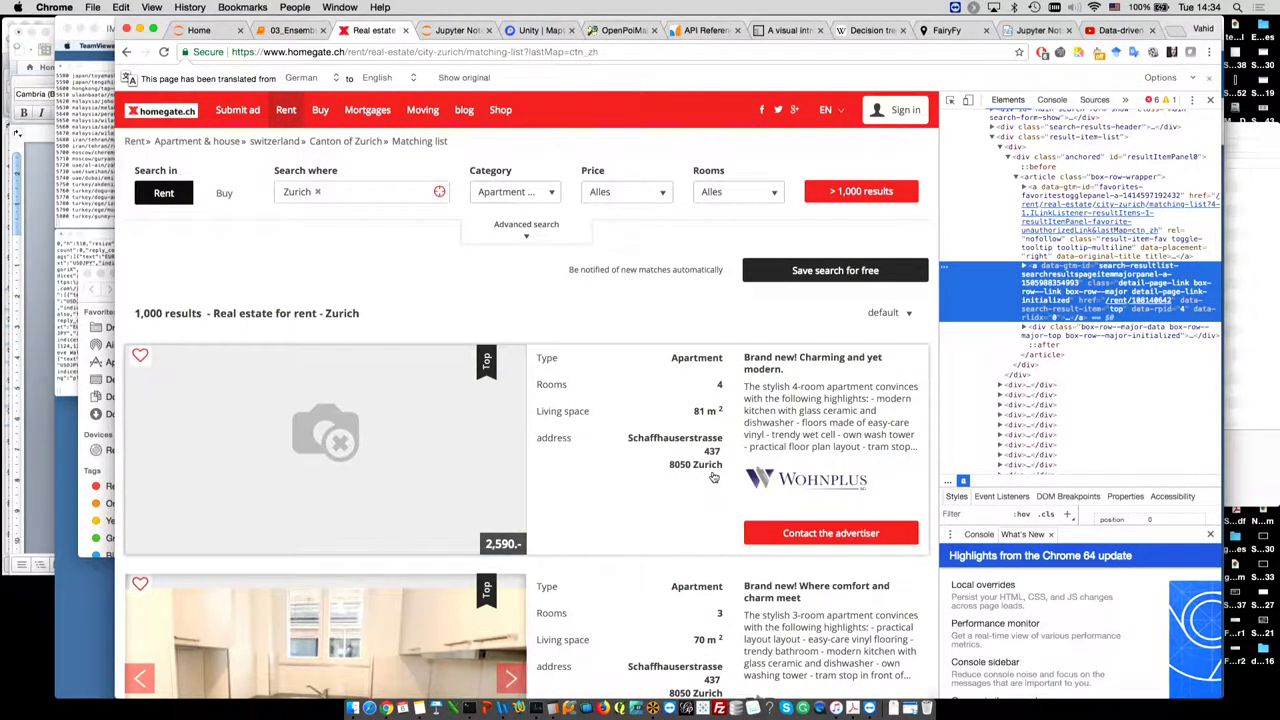
pyautogui.scroll(-1, 714, 477)
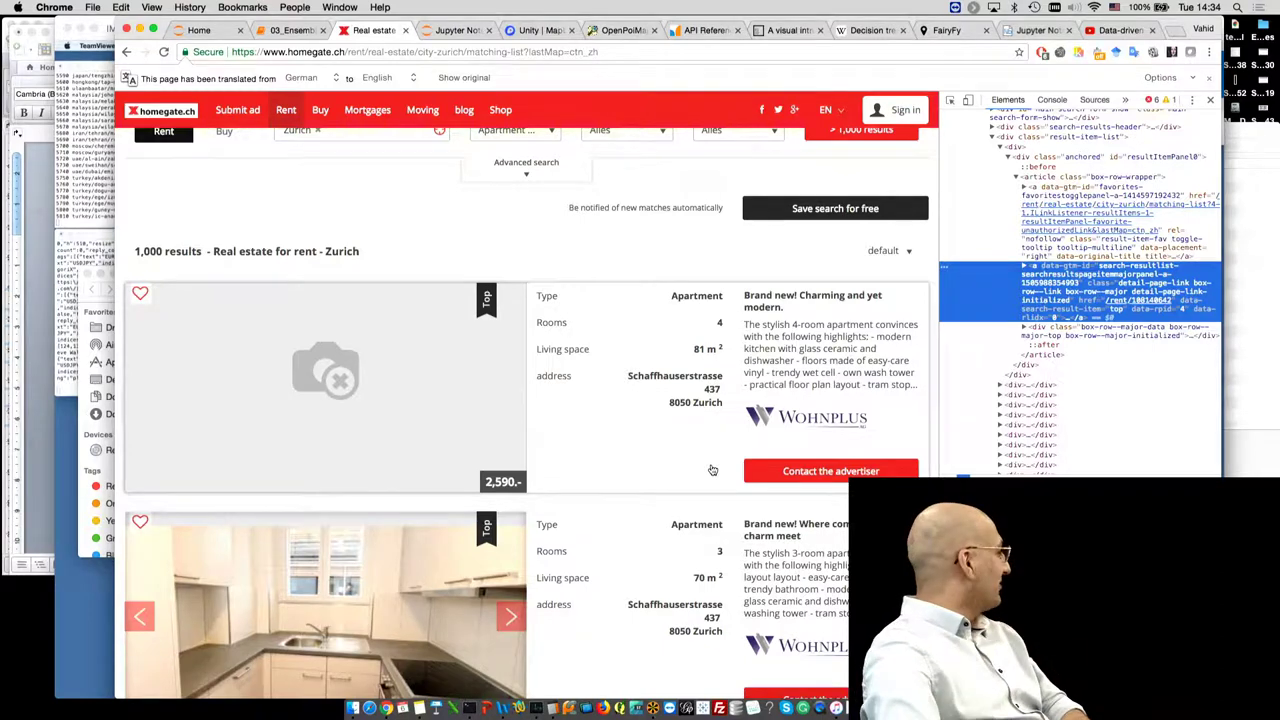
# - Switch to the TeamViewer session on IMAC2 to look at the running crawler terminals, and return to the Chrome listings page
pyautogui.click(88, 673)
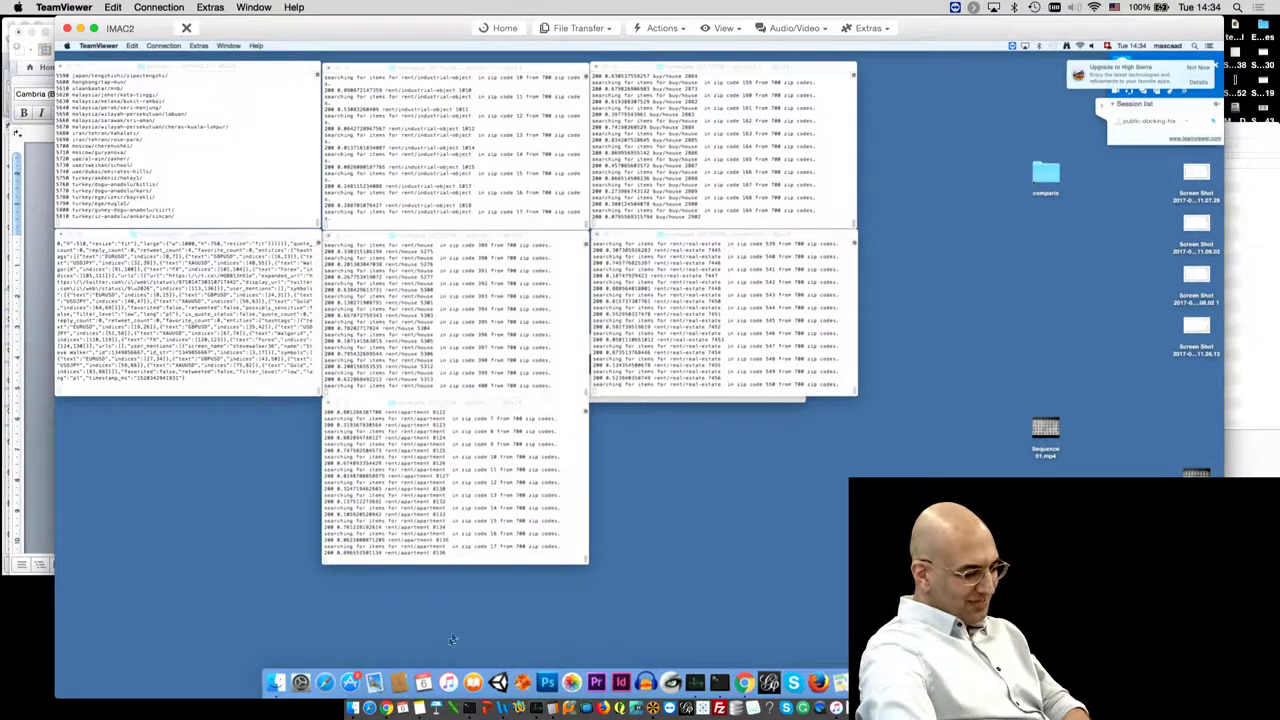
pyautogui.click(386, 708)
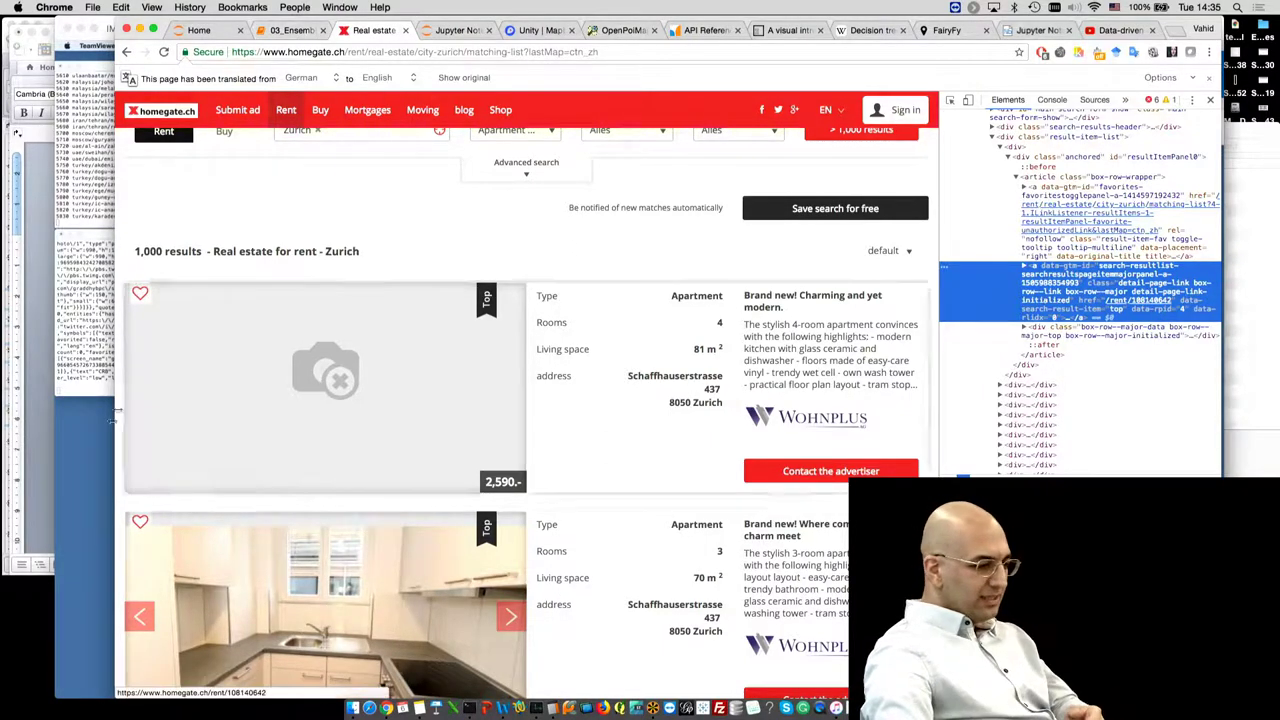
pyautogui.click(369, 708)
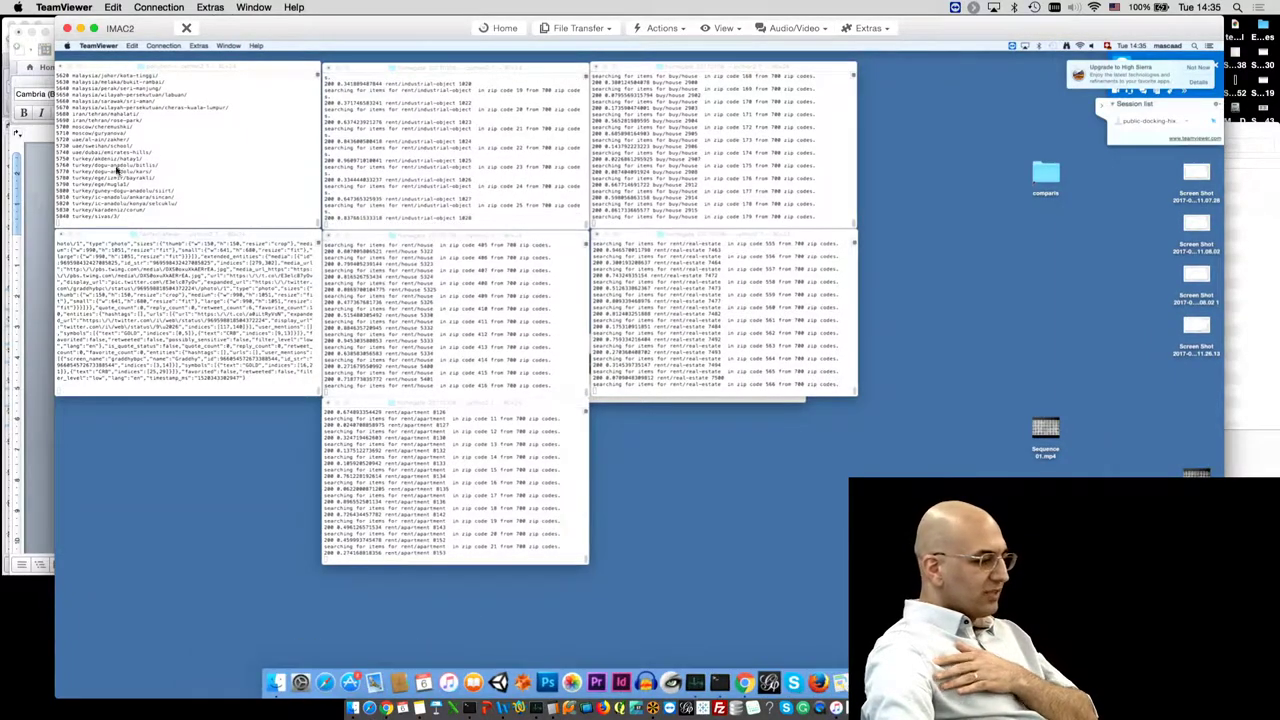
pyautogui.click(386, 712)
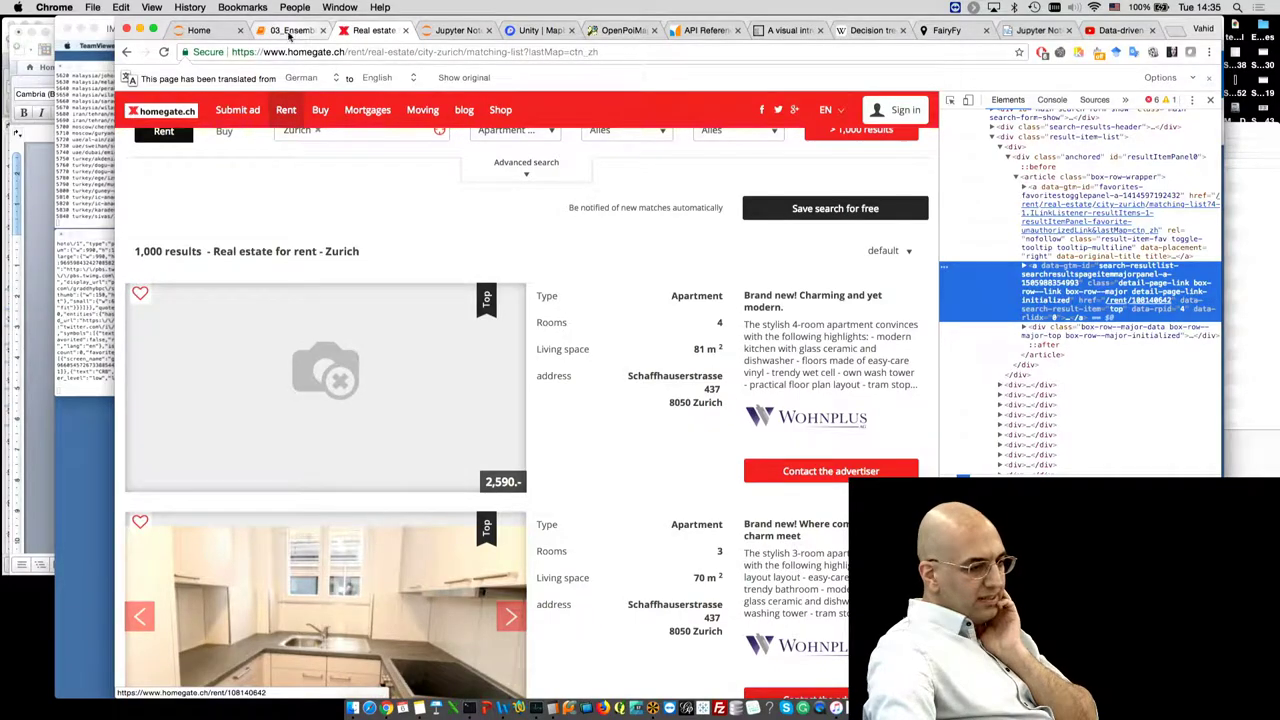
# - In the 03_Ensemble_Models notebook, run the Data Wrangling cell that loads ./Images/rentalprice.csv and shows the first rows of Mat_all
pyautogui.click(287, 33)
pyautogui.scroll(-5, 810, 474)
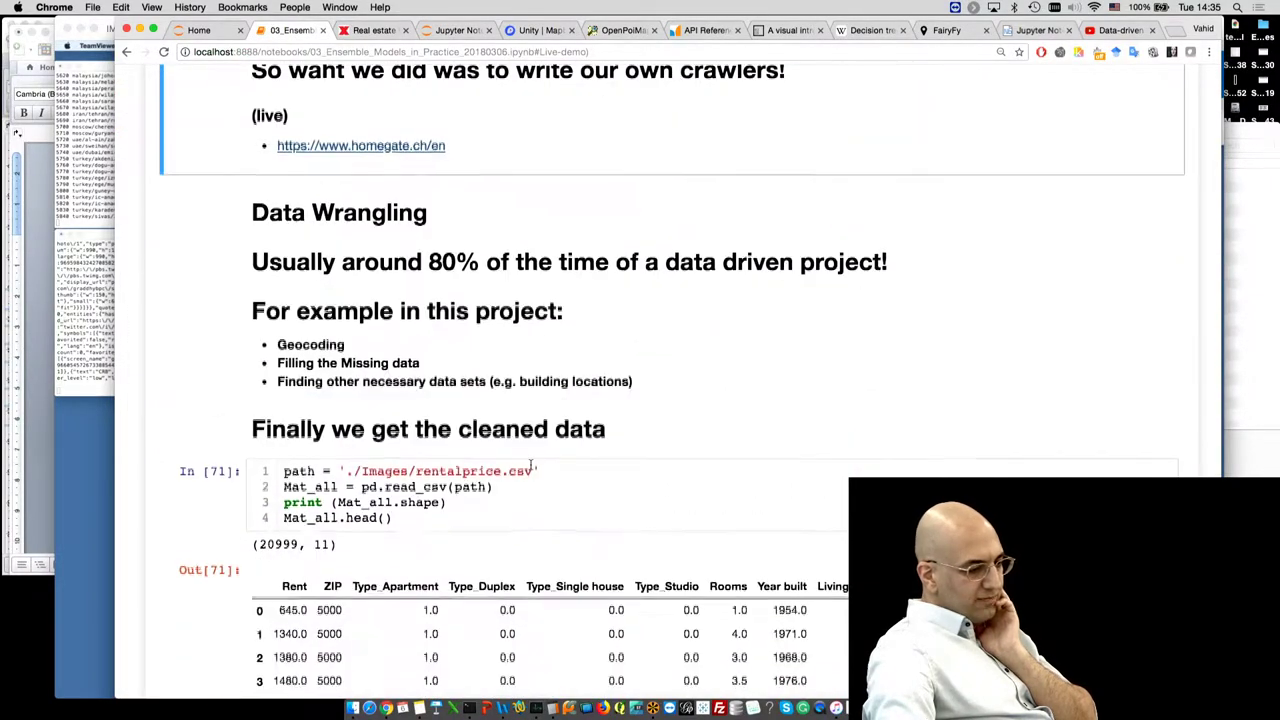
pyautogui.click(678, 438)
pyautogui.hotkey('shift', 'Return')
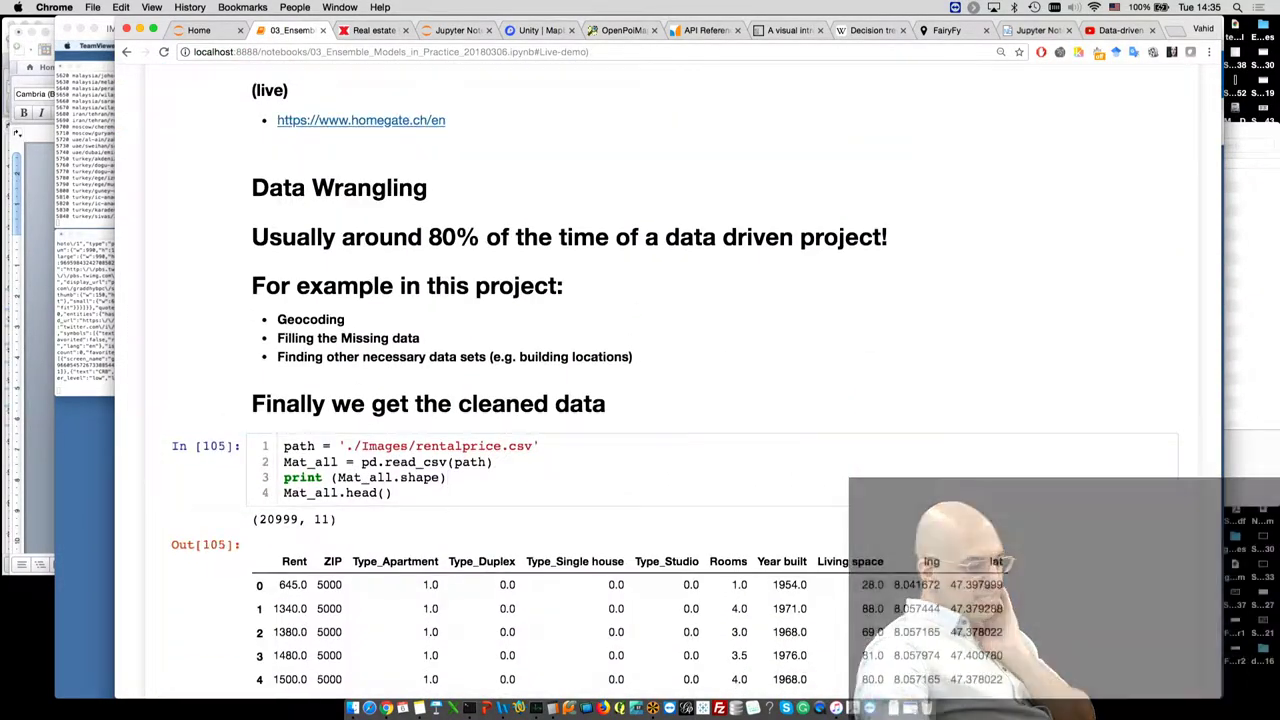
pyautogui.scroll(-4, 678, 429)
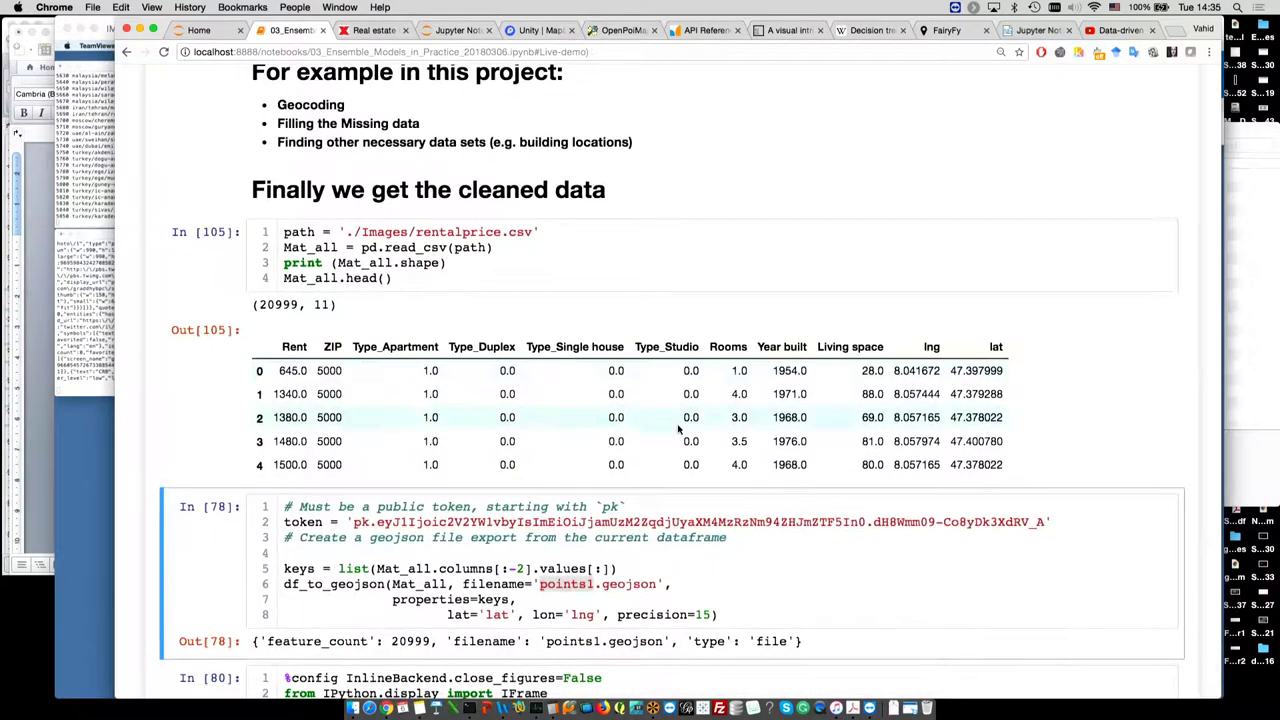